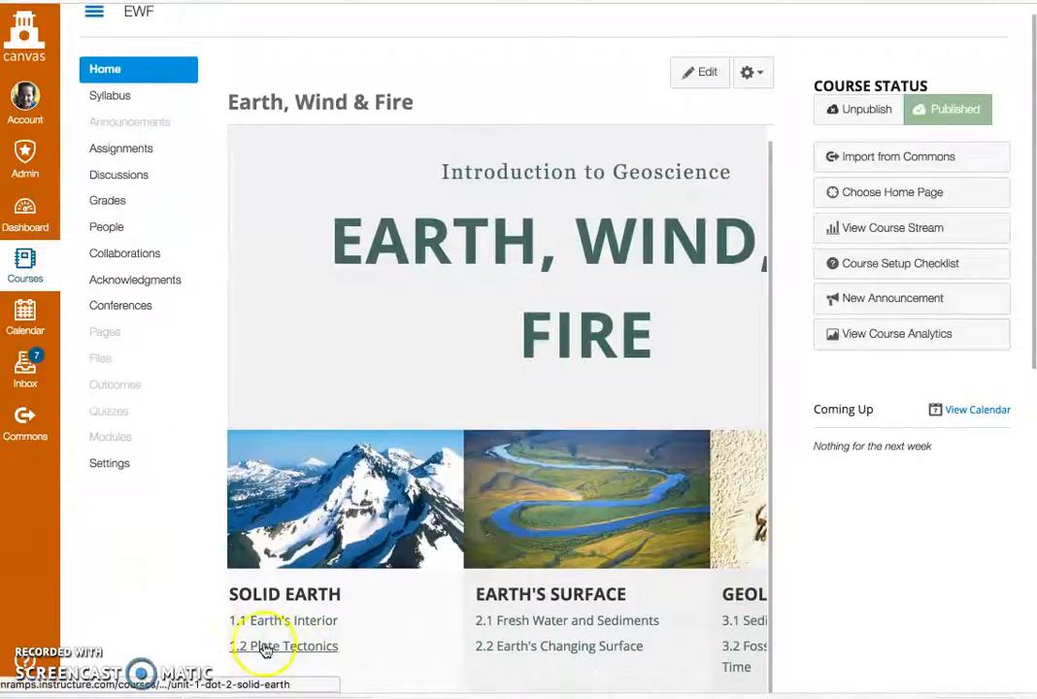
Step: Open the 1.2 Plate Tectonics unit page and look through its learning outcomes, key terms, tools and activities
{"action": "left_click", "coordinate": [276, 648]}
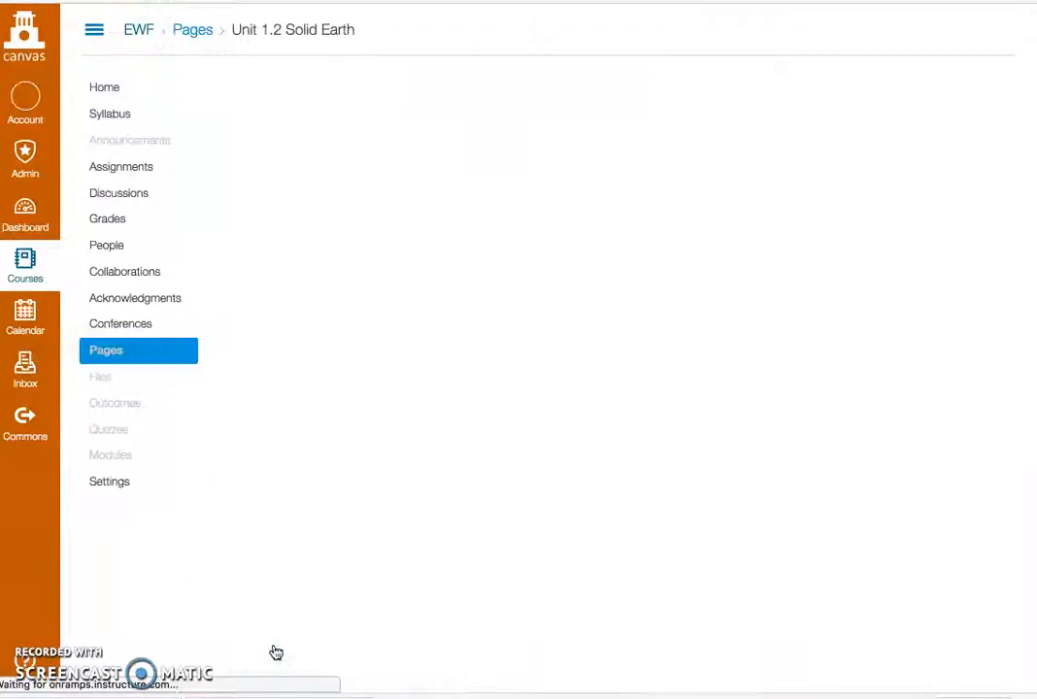
{"action": "scroll", "coordinate": [271, 640], "scroll_direction": "down", "scroll_amount": 10}
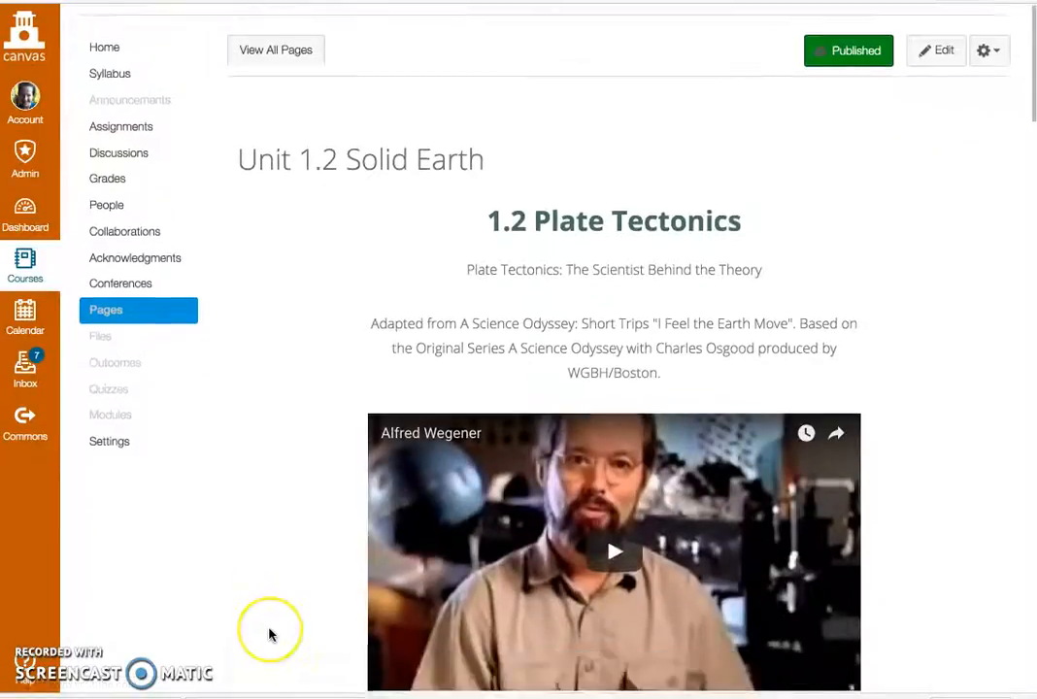
{"action": "scroll", "coordinate": [271, 636], "scroll_direction": "down", "scroll_amount": 14}
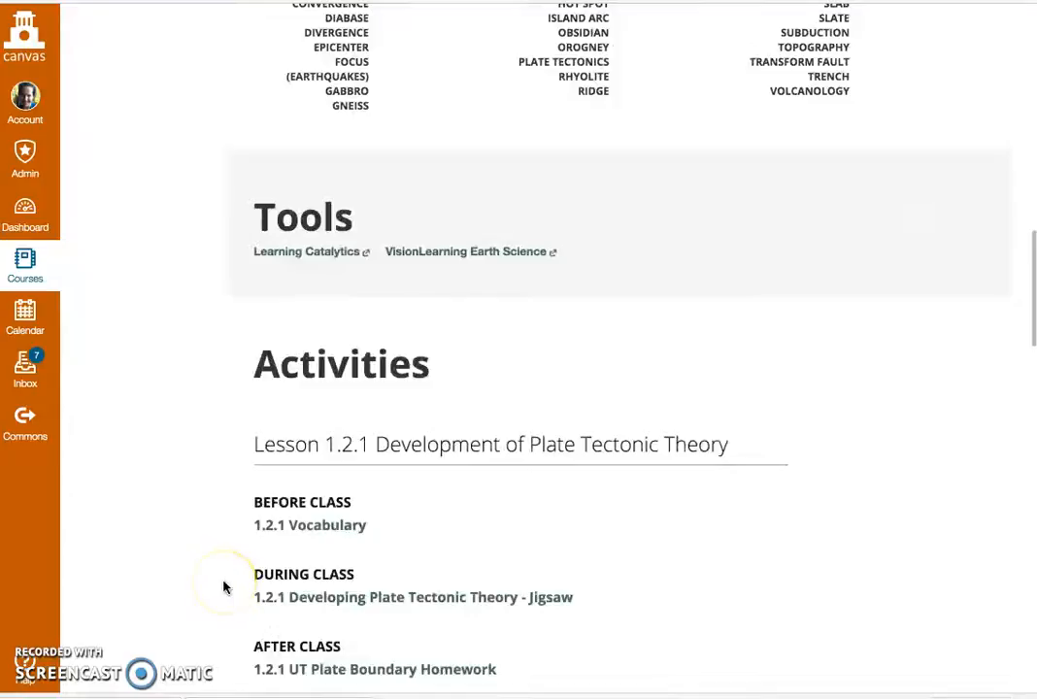
{"action": "scroll", "coordinate": [223, 587], "scroll_direction": "up", "scroll_amount": 6}
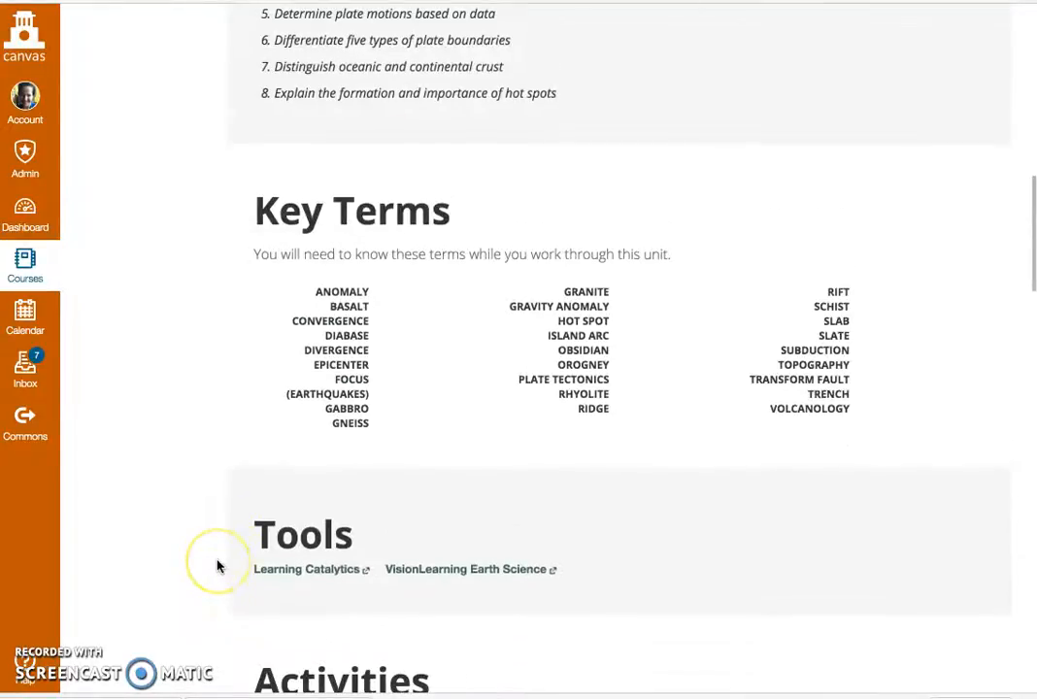
{"action": "scroll", "coordinate": [217, 566], "scroll_direction": "up", "scroll_amount": 2}
{"action": "scroll", "coordinate": [218, 566], "scroll_direction": "down", "scroll_amount": 9}
{"action": "scroll", "coordinate": [217, 566], "scroll_direction": "up", "scroll_amount": 11}
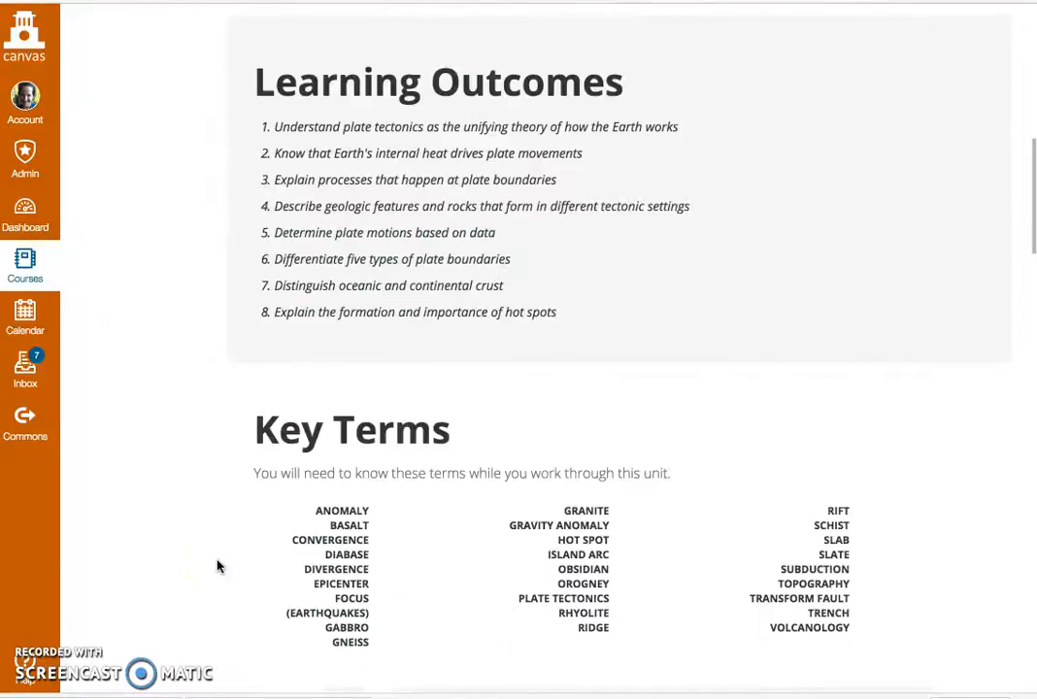
{"action": "scroll", "coordinate": [217, 566], "scroll_direction": "up", "scroll_amount": 7}
Step: From the unit's lesson plan list, open the Unit 1.1.2 Earth Systems lesson plan and review its pre-class, materials and lecture resources
{"action": "left_click", "coordinate": [930, 361]}
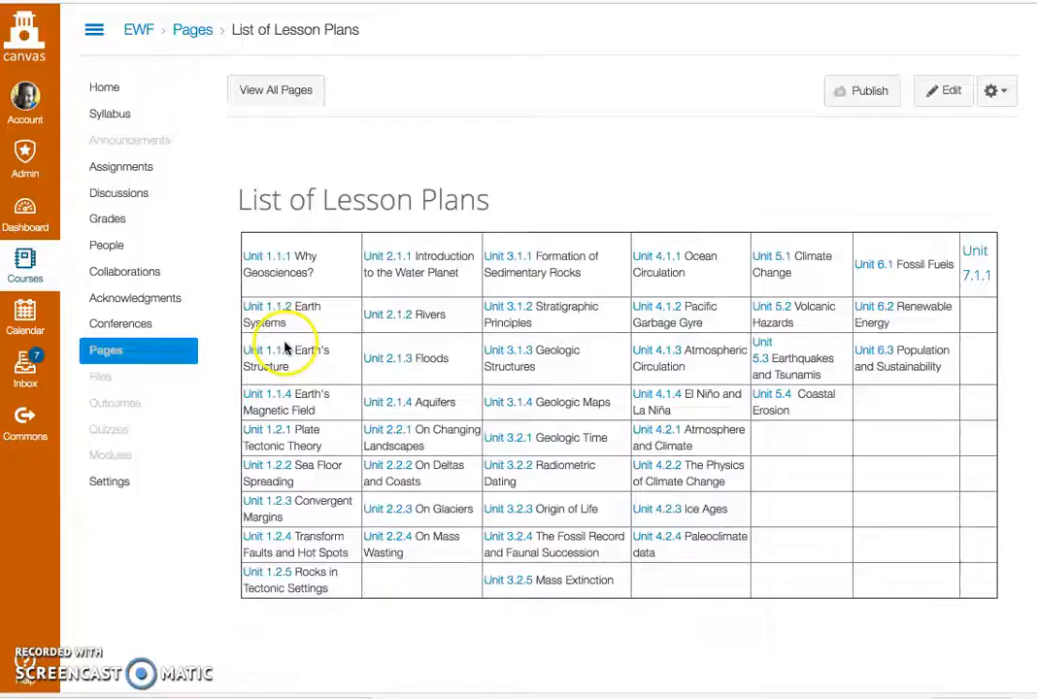
{"action": "left_click", "coordinate": [279, 310]}
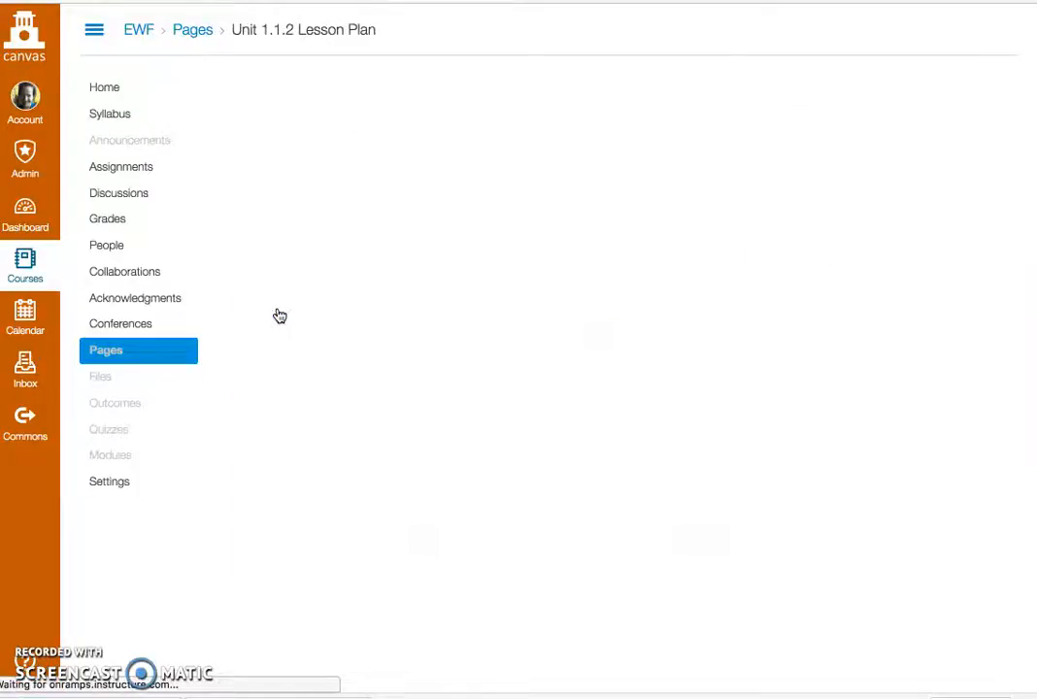
{"action": "scroll", "coordinate": [527, 482], "scroll_direction": "down", "scroll_amount": 5}
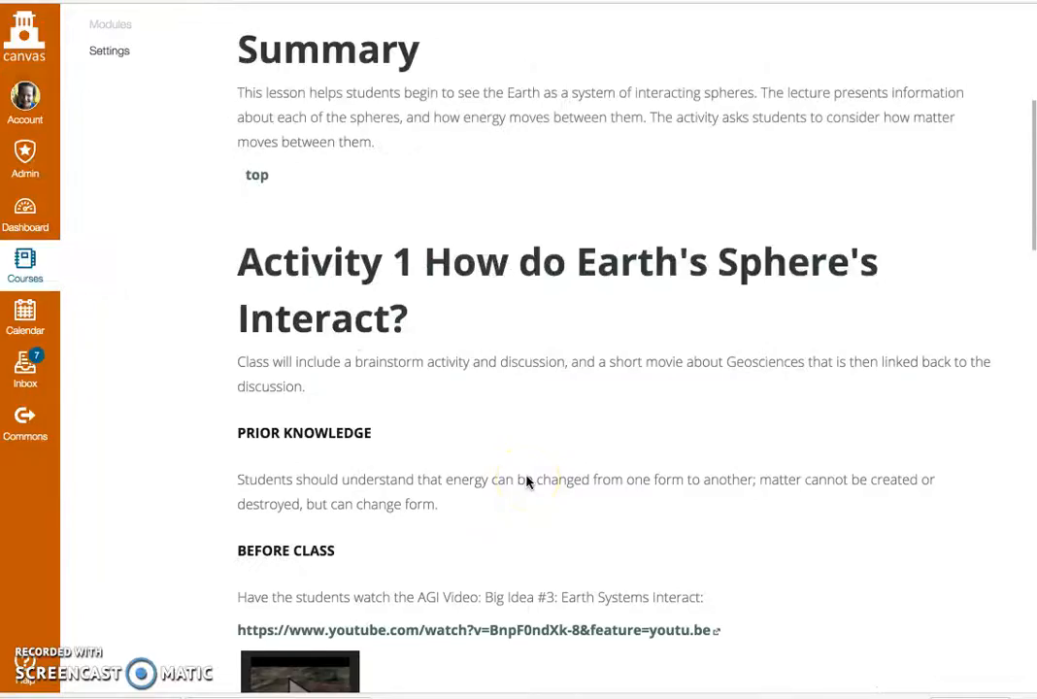
{"action": "scroll", "coordinate": [527, 483], "scroll_direction": "down", "scroll_amount": 5}
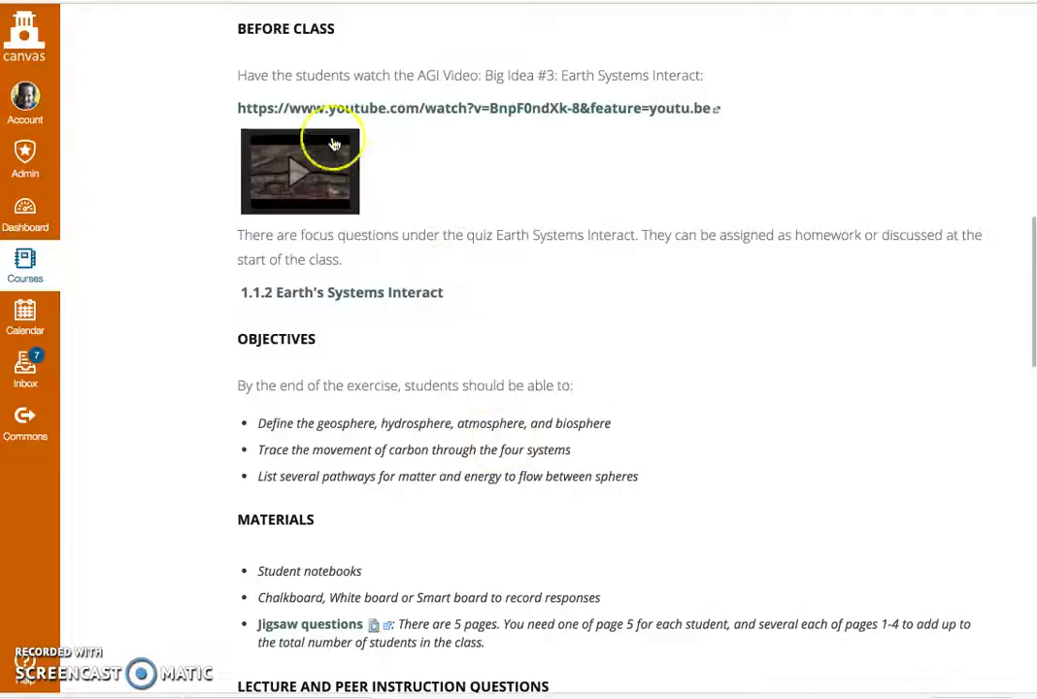
{"action": "scroll", "coordinate": [535, 330], "scroll_direction": "down", "scroll_amount": 4}
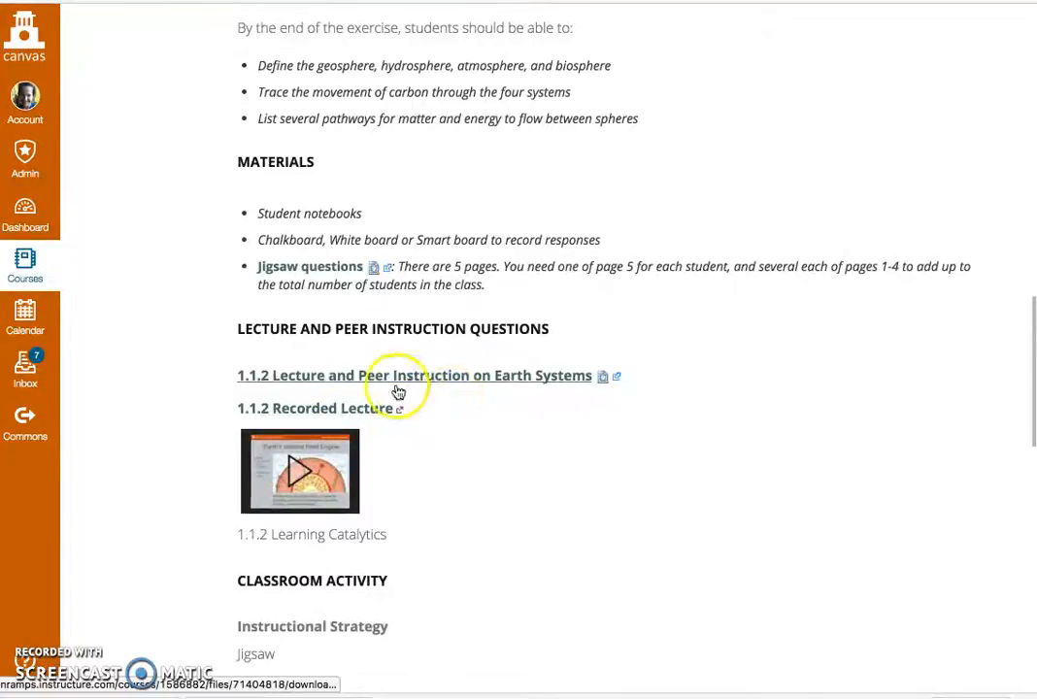
{"action": "scroll", "coordinate": [438, 409], "scroll_direction": "up", "scroll_amount": 10}
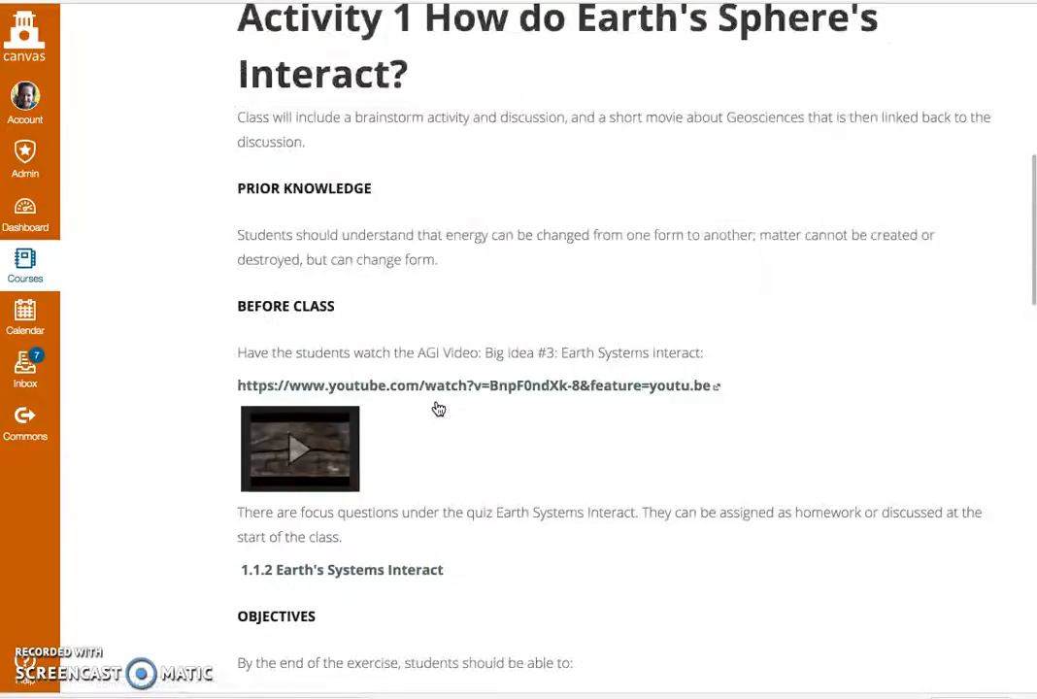
{"action": "scroll", "coordinate": [438, 408], "scroll_direction": "up", "scroll_amount": 4}
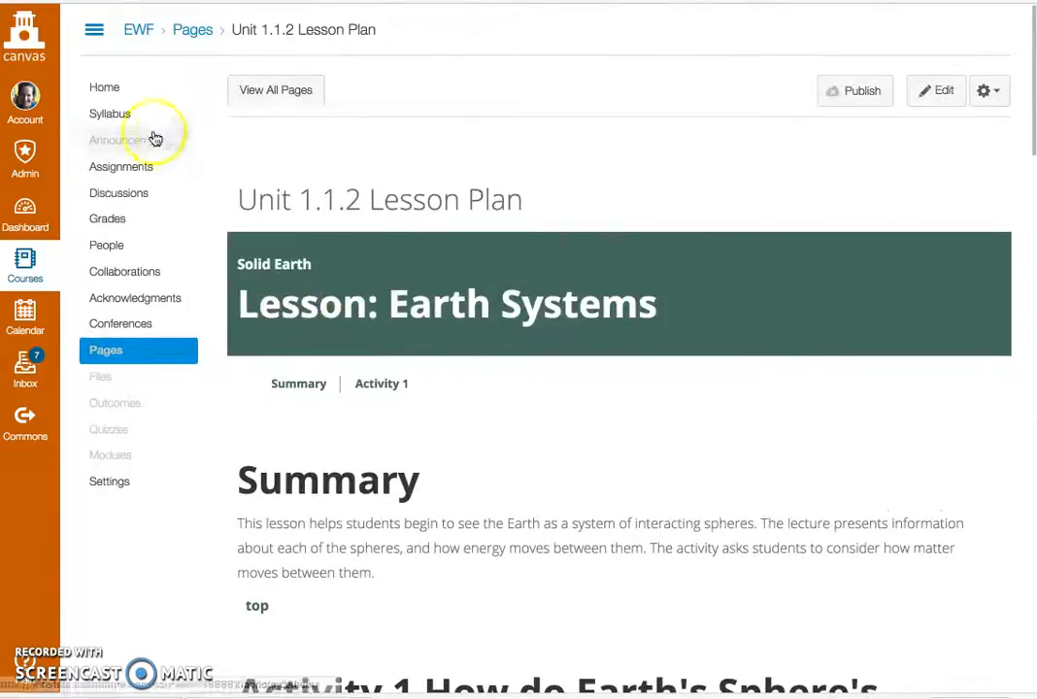
Step: Return to the course home page, open the 1.1 Earth's Interior unit and review the activities for lessons 1.1.1 and 1.1.2
{"action": "left_click", "coordinate": [109, 89]}
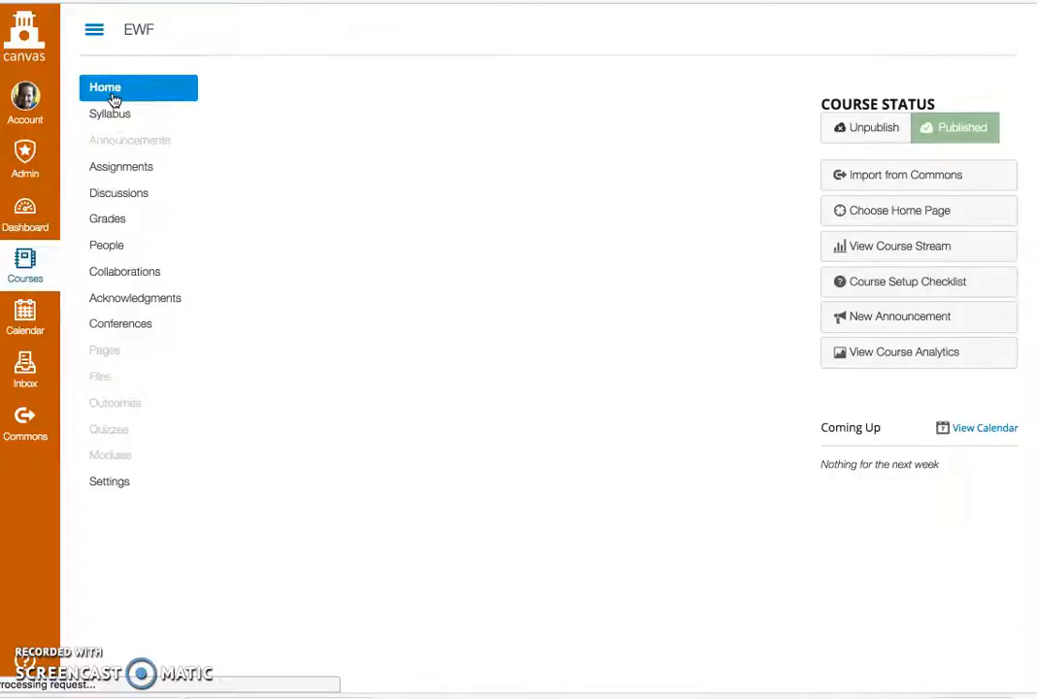
{"action": "scroll", "coordinate": [501, 395], "scroll_direction": "down", "scroll_amount": 2}
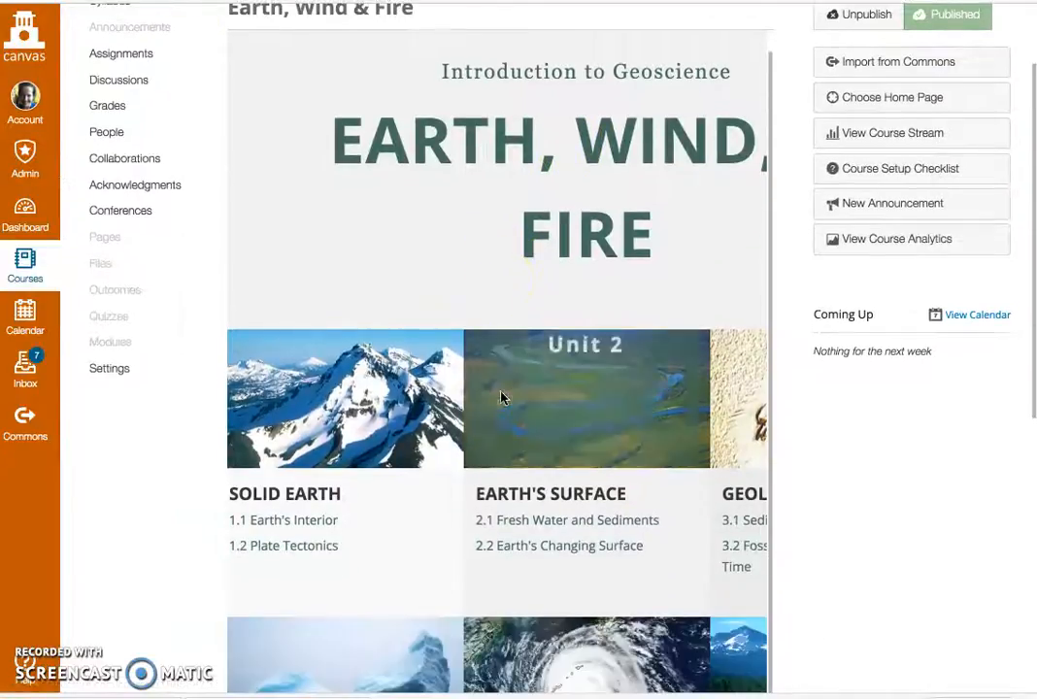
{"action": "left_click", "coordinate": [302, 526]}
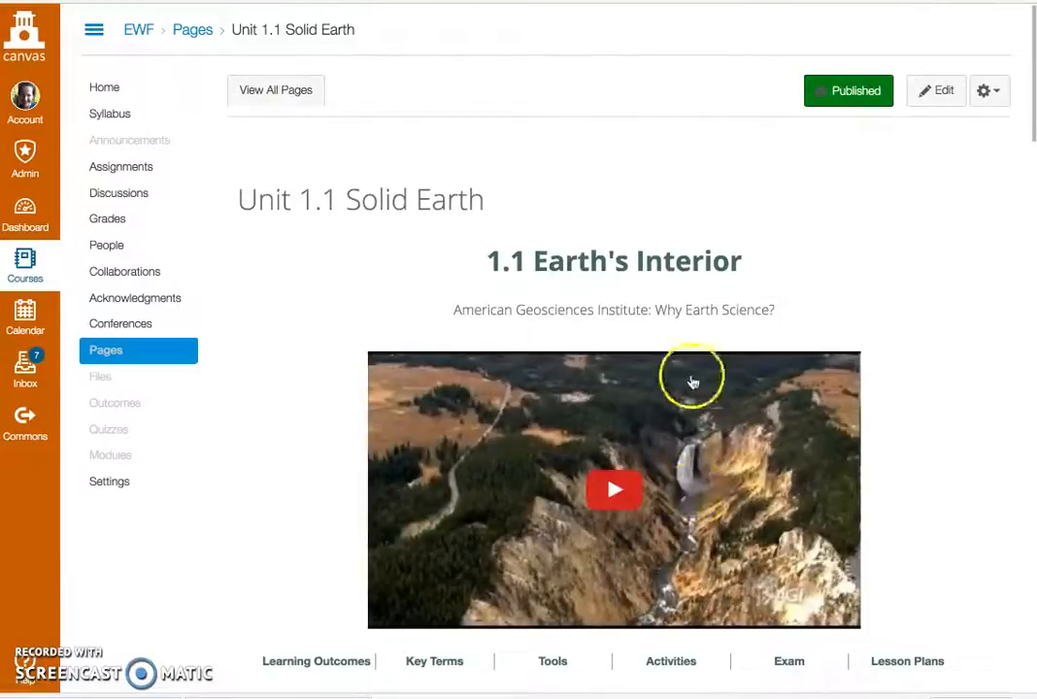
{"action": "scroll", "coordinate": [921, 490], "scroll_direction": "down", "scroll_amount": 6}
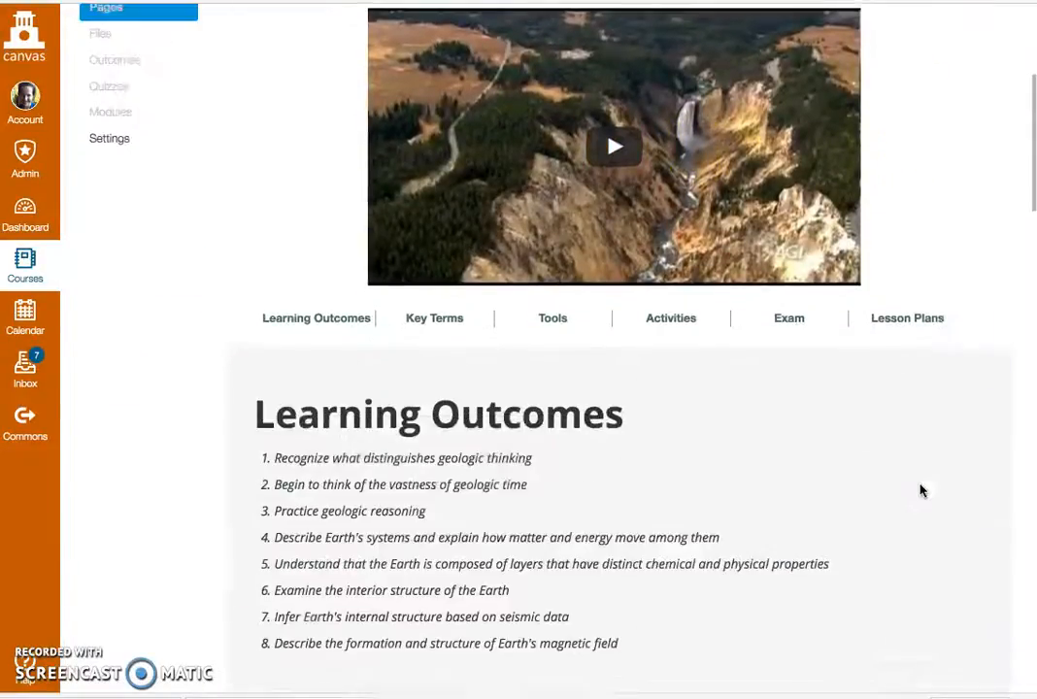
{"action": "scroll", "coordinate": [922, 491], "scroll_direction": "down", "scroll_amount": 8}
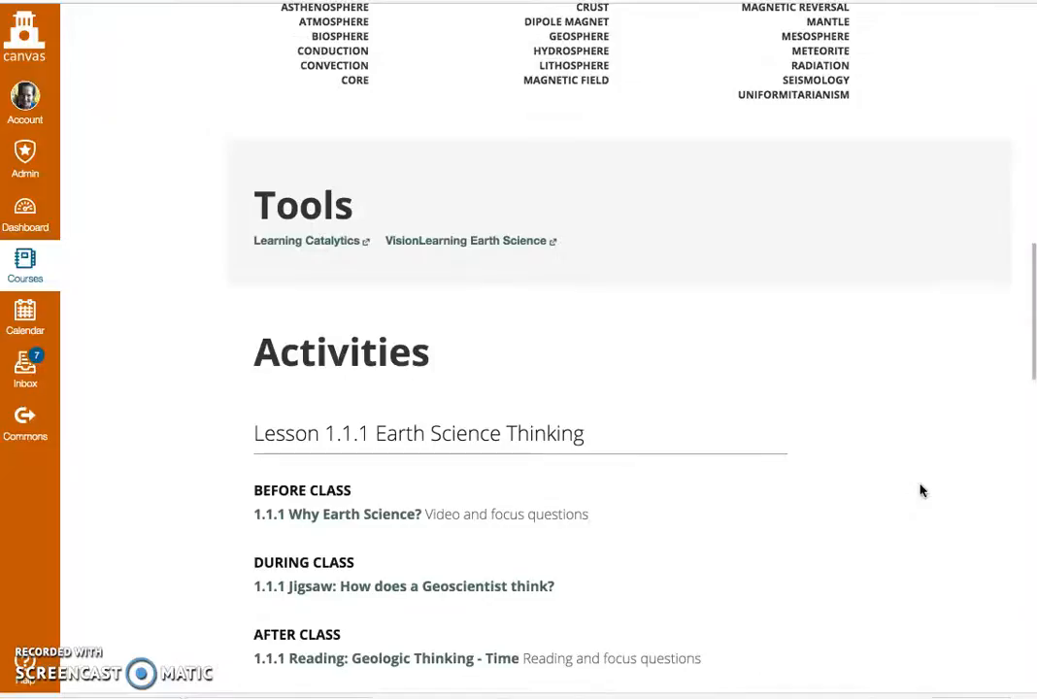
{"action": "scroll", "coordinate": [921, 491], "scroll_direction": "down", "scroll_amount": 3}
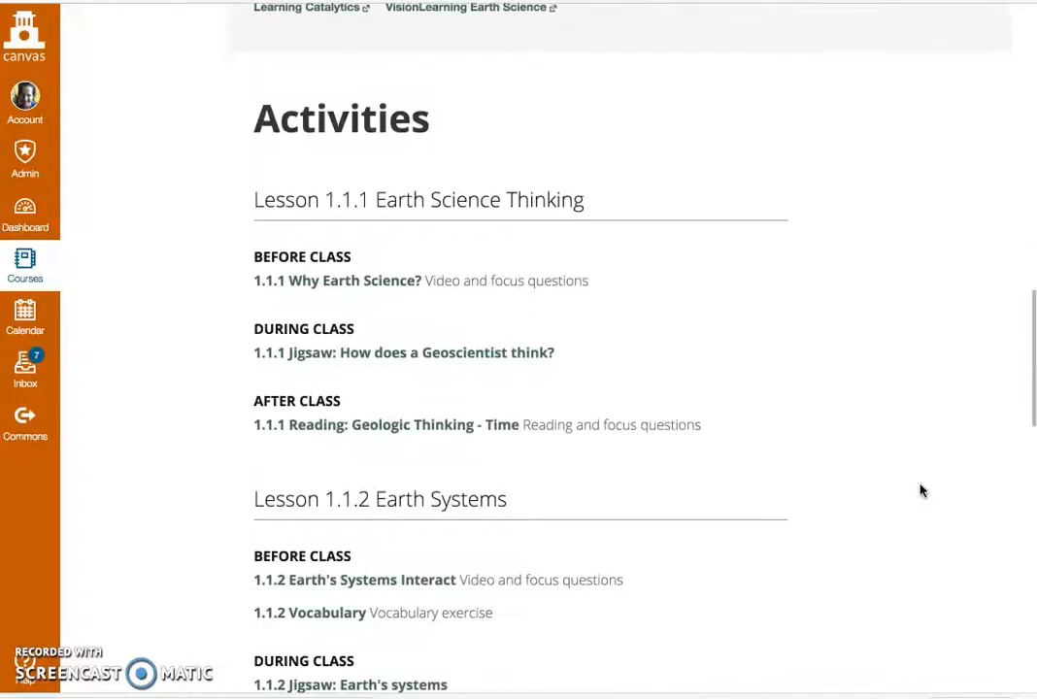
{"action": "scroll", "coordinate": [921, 490], "scroll_direction": "down", "scroll_amount": 2}
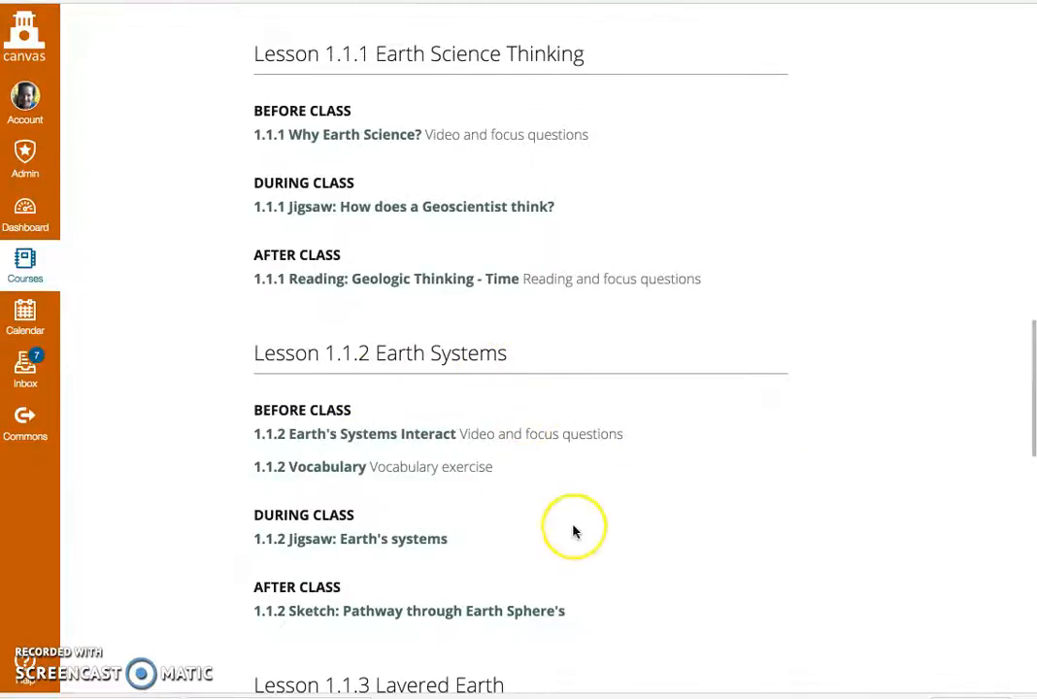
{"action": "scroll", "coordinate": [706, 417], "scroll_direction": "up", "scroll_amount": 10}
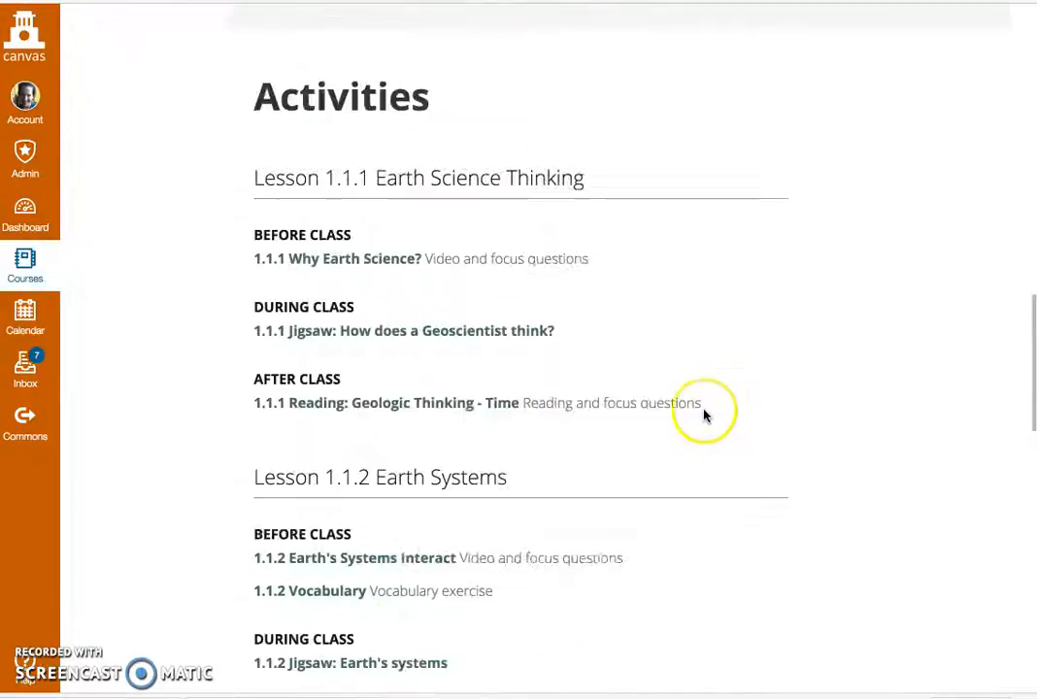
Step: Open the Unit 1.1 page for editing and add a new line below 1.1.2 Vocabulary in Lesson 1.1.2's Before Class section
{"action": "scroll", "coordinate": [705, 416], "scroll_direction": "up", "scroll_amount": 3}
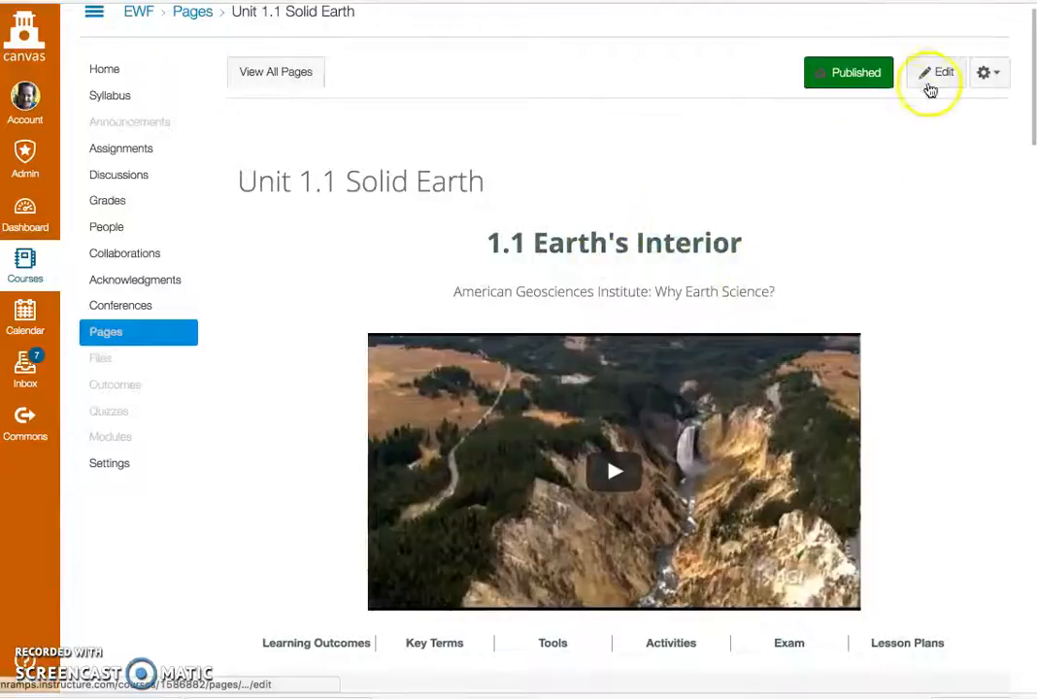
{"action": "left_click", "coordinate": [932, 78]}
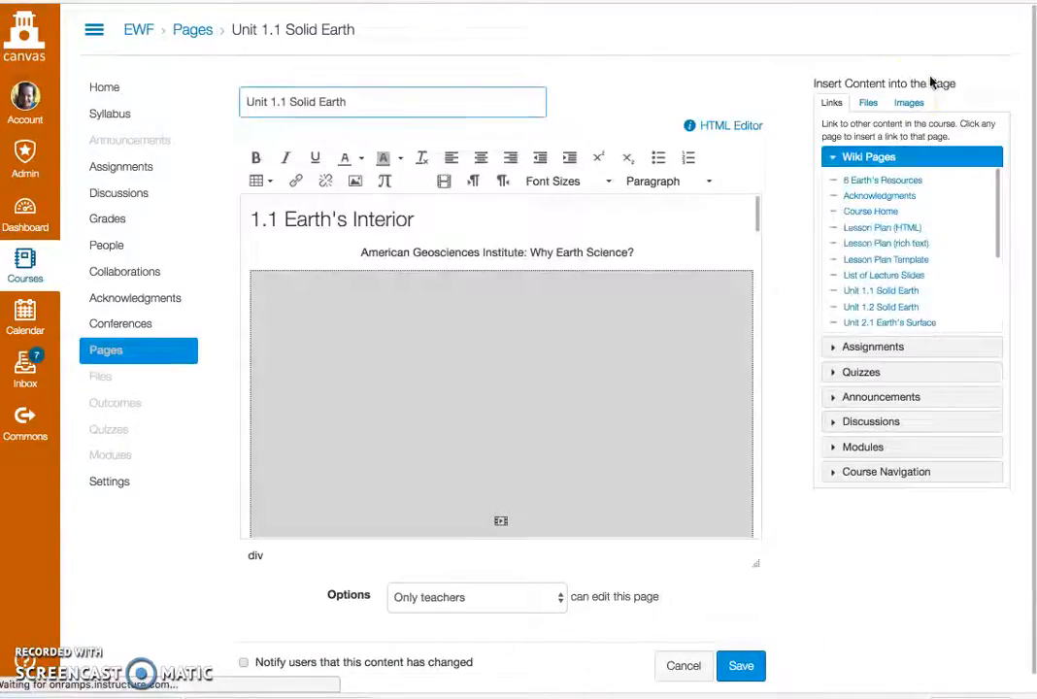
{"action": "left_click", "coordinate": [758, 211]}
{"action": "left_click_drag", "start_coordinate": [758, 211], "coordinate": [755, 394]}
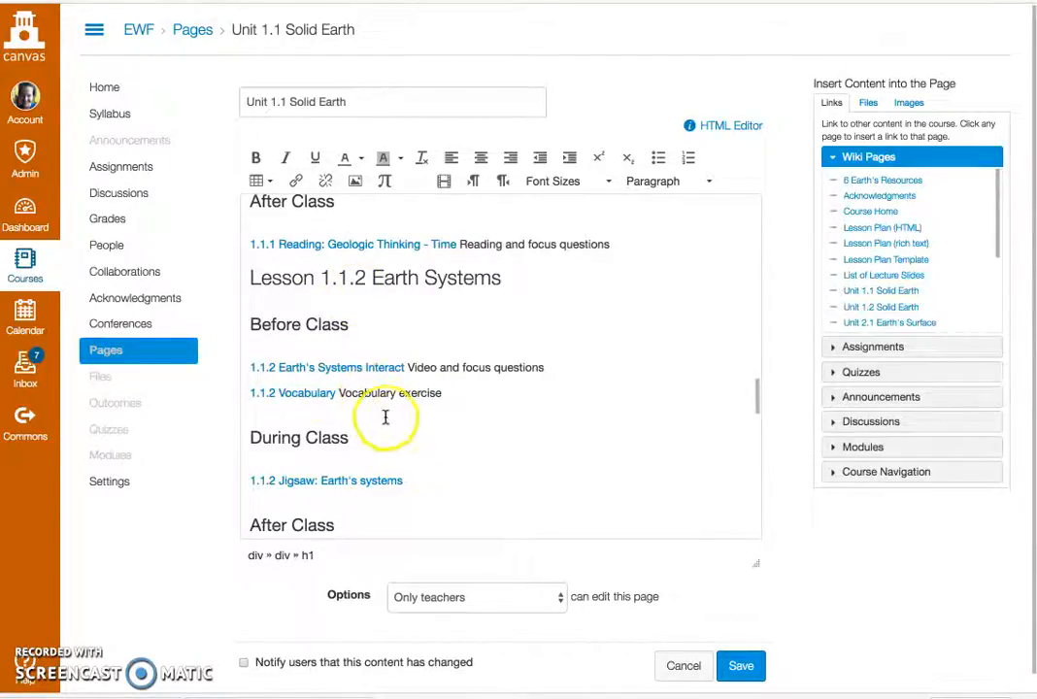
{"action": "left_click", "coordinate": [445, 393]}
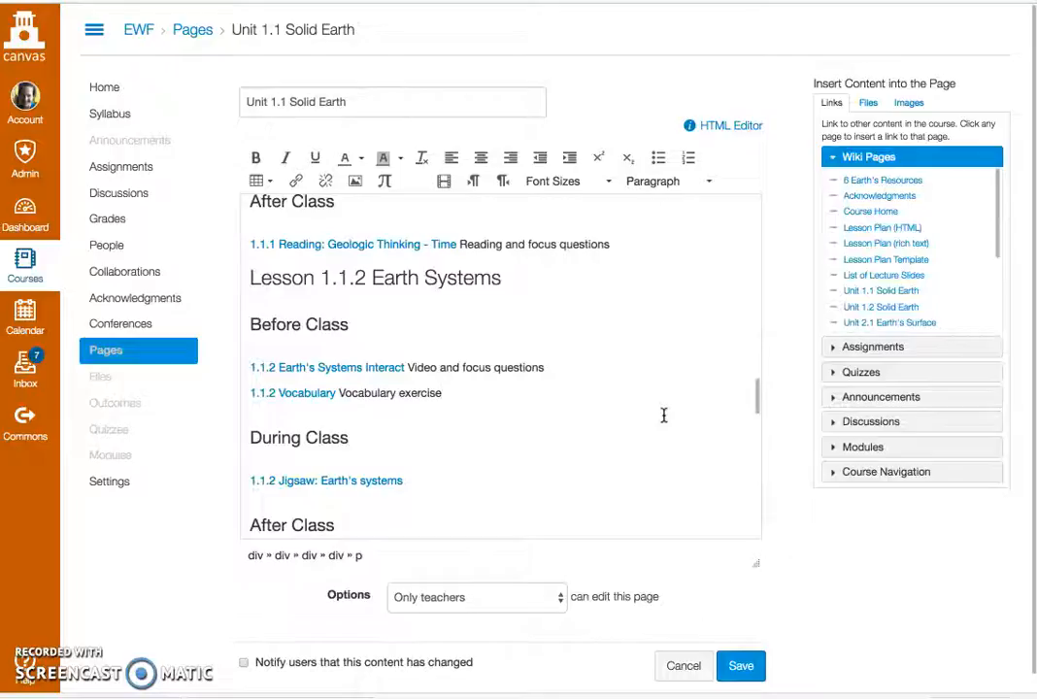
{"action": "key", "text": "Return"}
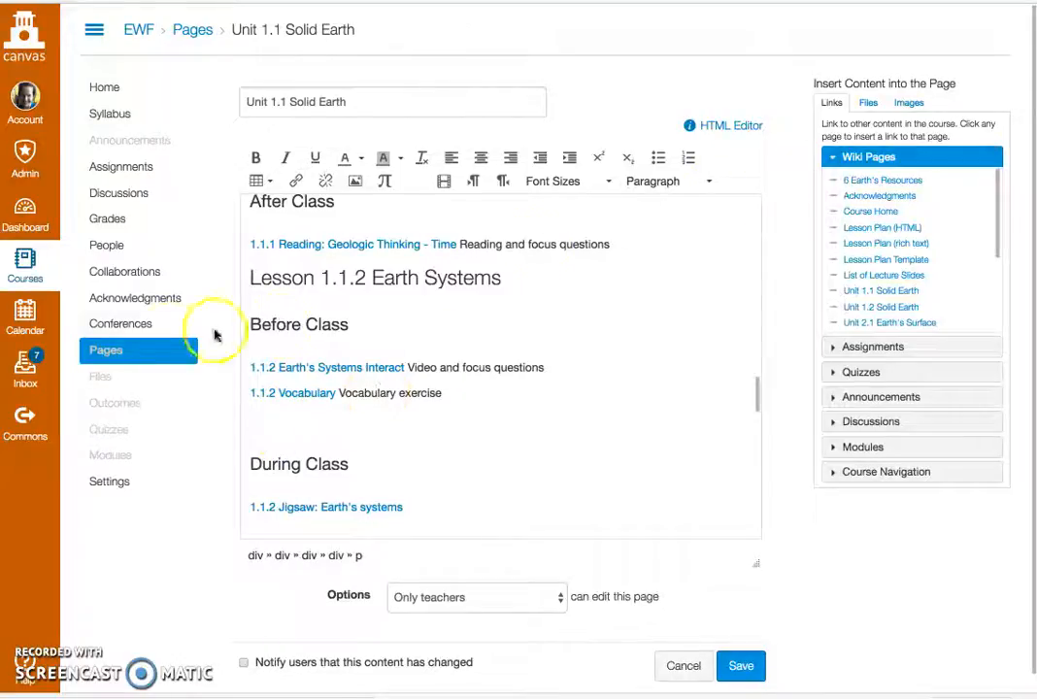
Step: Insert a download link to 1.1.2 systems.pptx from the course's Lecture slides folder on the new line
{"action": "left_click", "coordinate": [868, 104]}
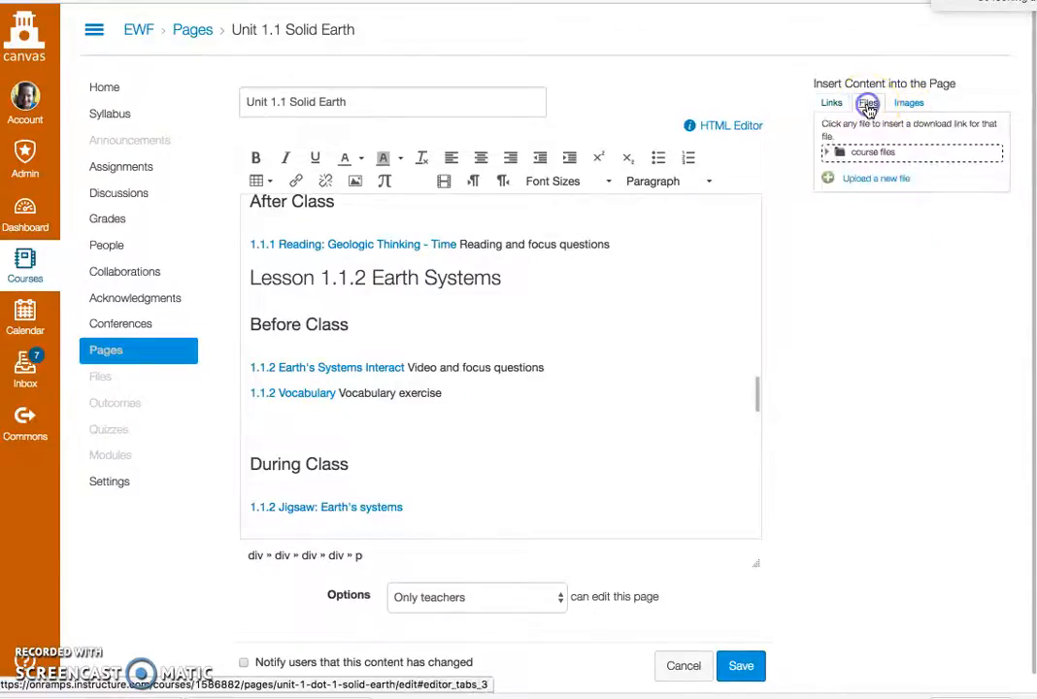
{"action": "left_click", "coordinate": [880, 156]}
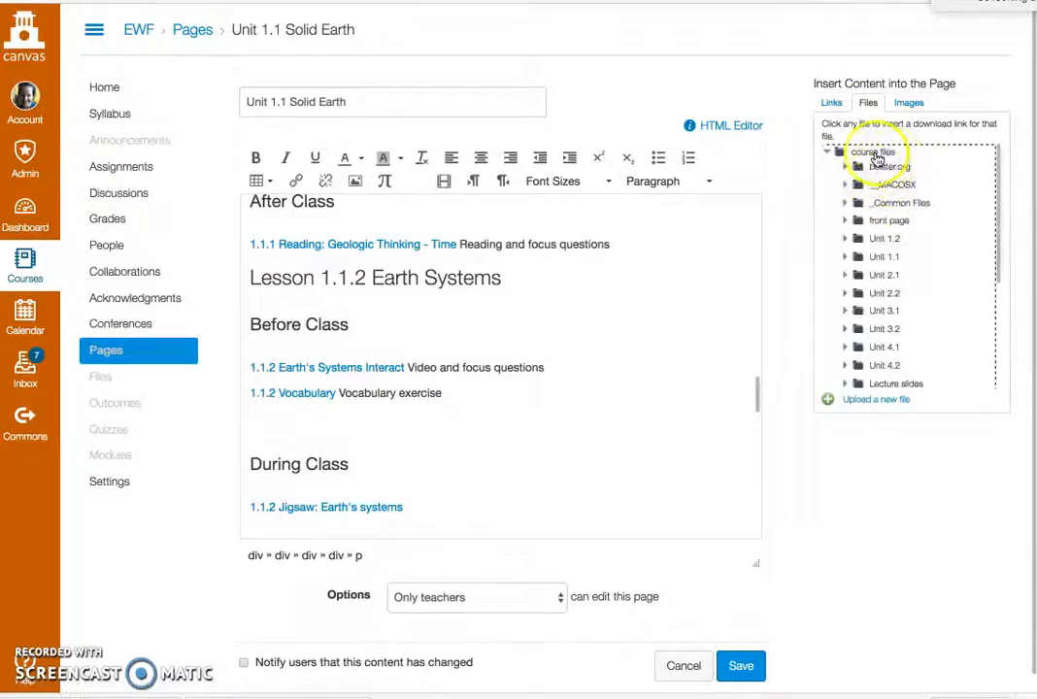
{"action": "left_click", "coordinate": [999, 159]}
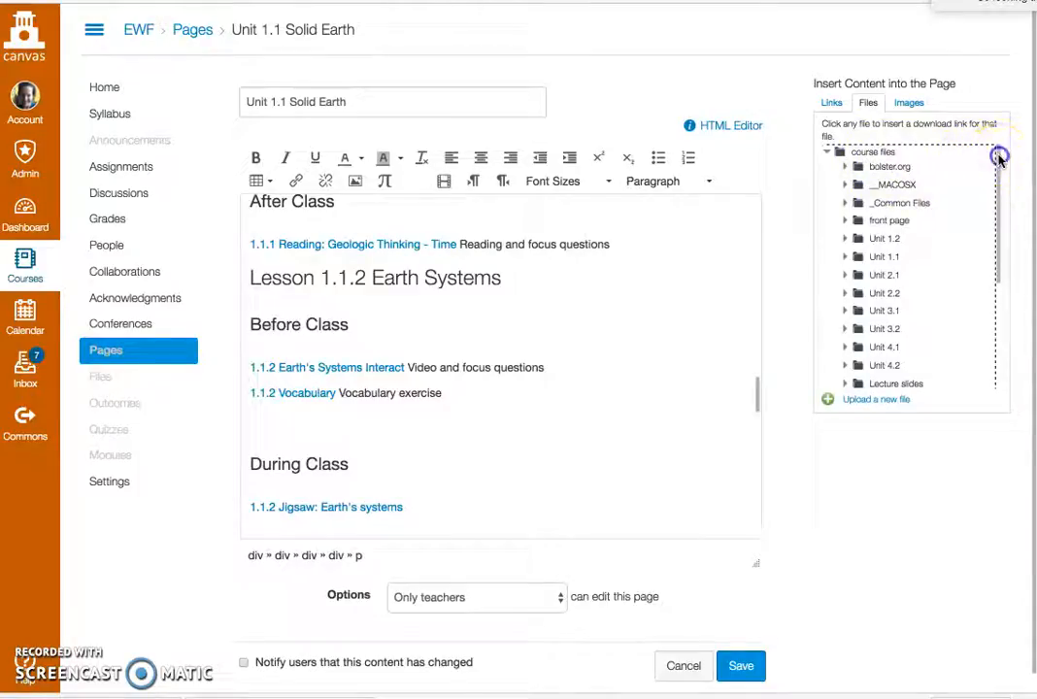
{"action": "left_click_drag", "start_coordinate": [999, 158], "coordinate": [996, 206]}
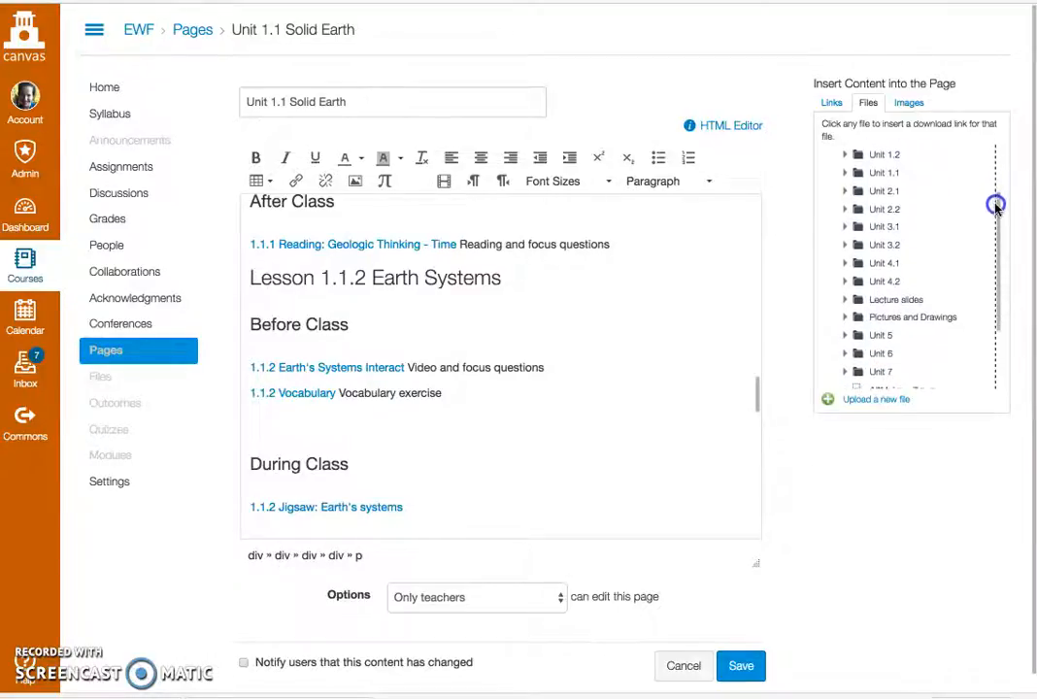
{"action": "left_click", "coordinate": [897, 300]}
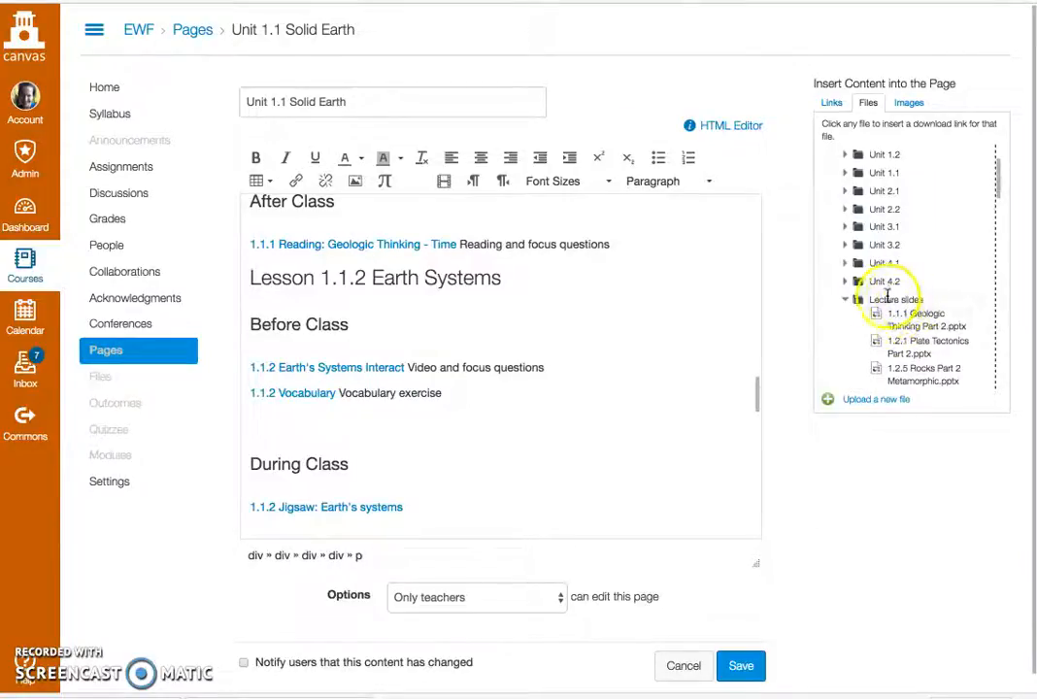
{"action": "left_click_drag", "start_coordinate": [999, 192], "coordinate": [998, 238]}
{"action": "mouse_move", "coordinate": [918, 280]}
{"action": "left_mouse_down"}
{"action": "mouse_move", "coordinate": [909, 289]}
{"action": "mouse_move", "coordinate": [901, 278]}
{"action": "left_mouse_up"}
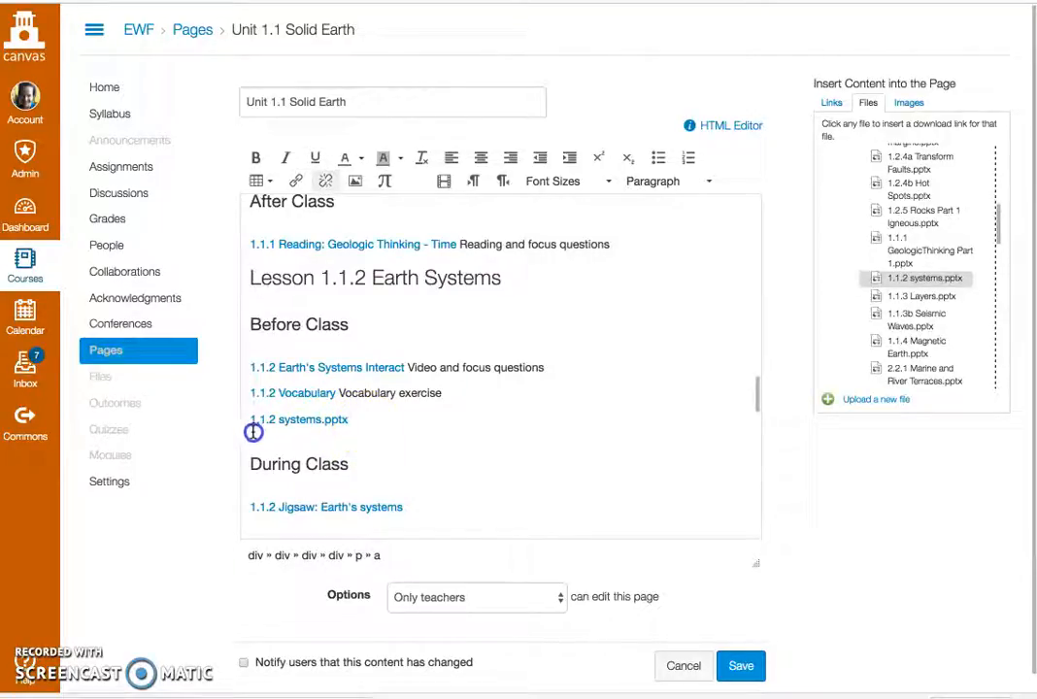
Step: Delete the 1.1.2 systems.pptx link from the line below 1.1.2 Vocabulary
{"action": "left_click_drag", "start_coordinate": [254, 433], "coordinate": [248, 427]}
{"action": "key", "text": "BackSpace"}
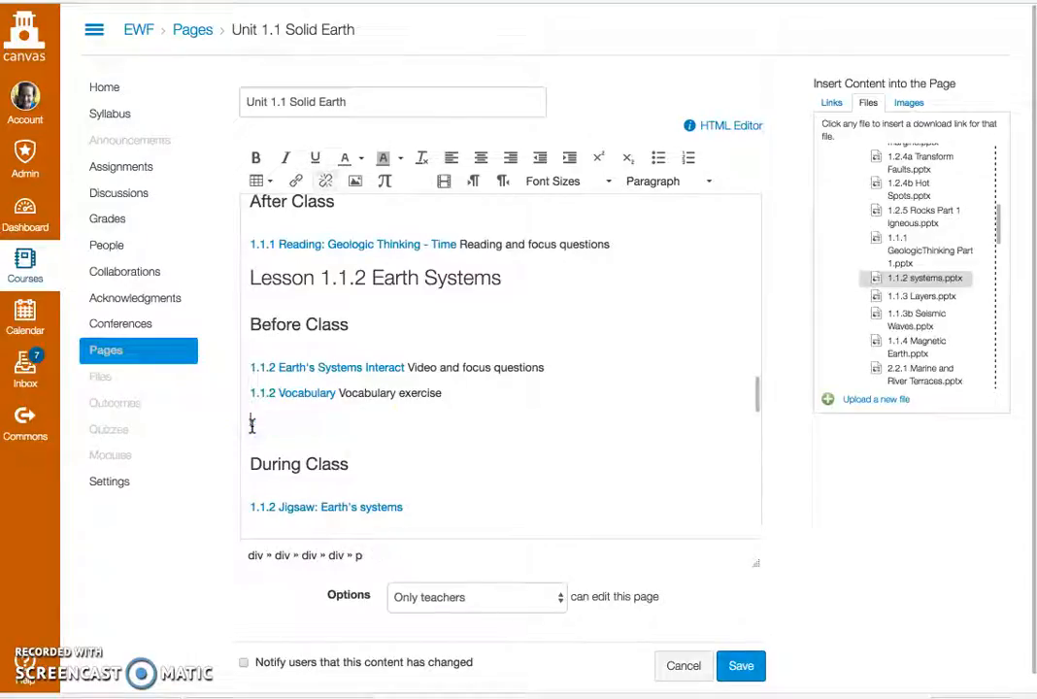
Step: Reinsert the 1.1.2 systems.pptx link followed by the text "Take notes over the Earth Systems PowerPoint", and save the page
{"action": "left_click_drag", "start_coordinate": [899, 279], "coordinate": [920, 284]}
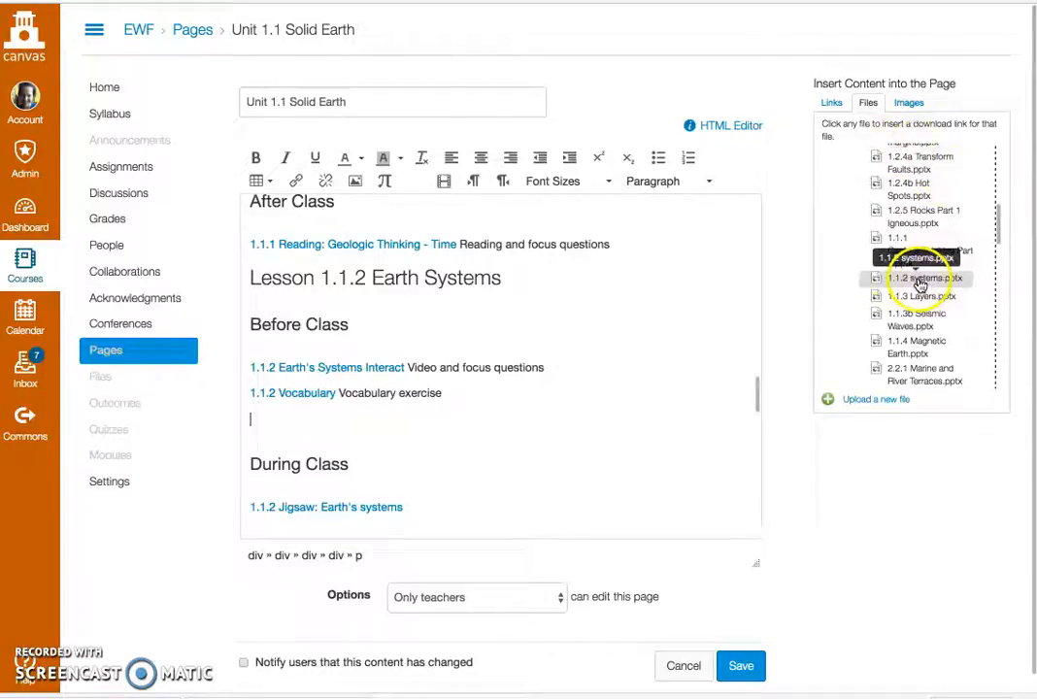
{"action": "left_click", "coordinate": [920, 282]}
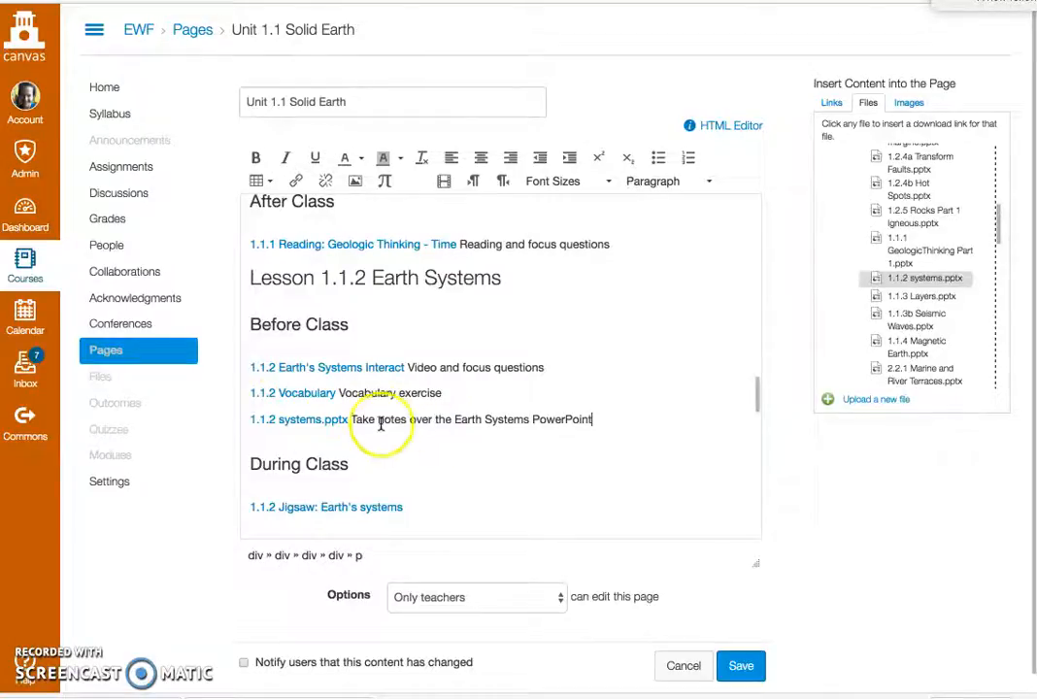
{"action": "left_click", "coordinate": [740, 675]}
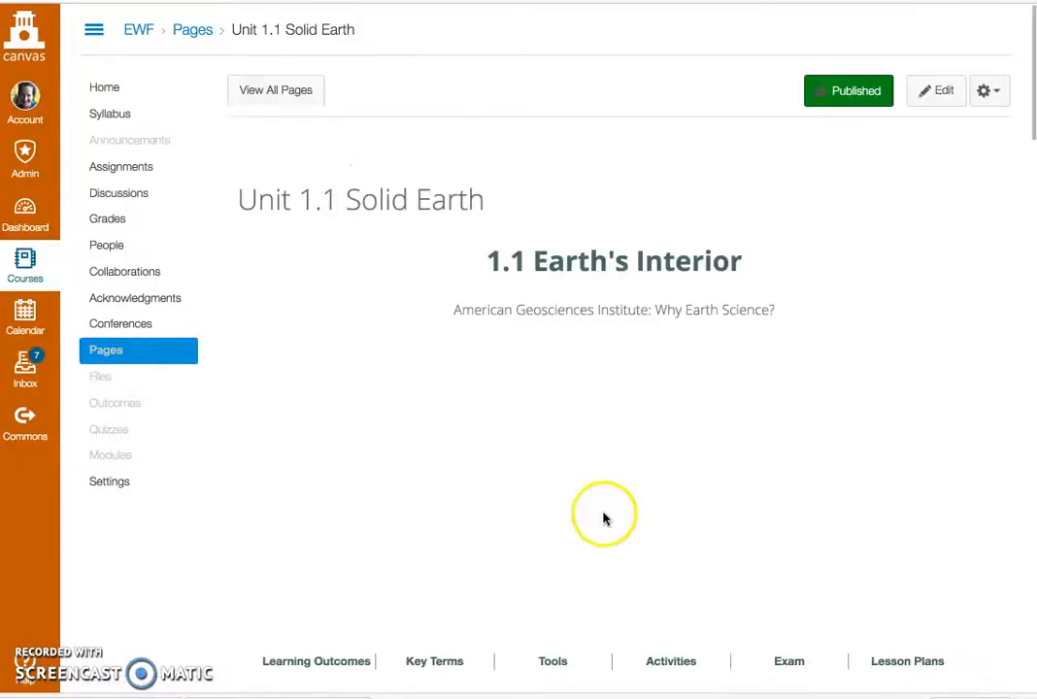
Step: Check the slides entry in Lesson 1.1.2 and open the Unit 1.1.2 Earth Systems lesson plan from the list of lesson plans
{"action": "scroll", "coordinate": [723, 447], "scroll_direction": "down", "scroll_amount": 15}
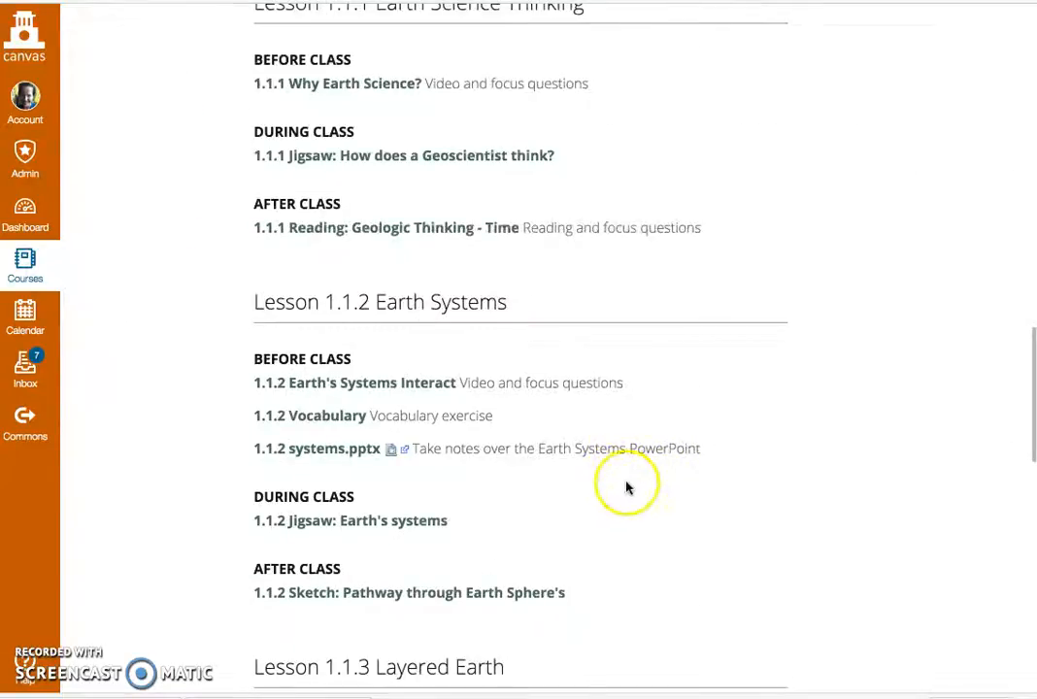
{"action": "scroll", "coordinate": [627, 488], "scroll_direction": "down", "scroll_amount": 1}
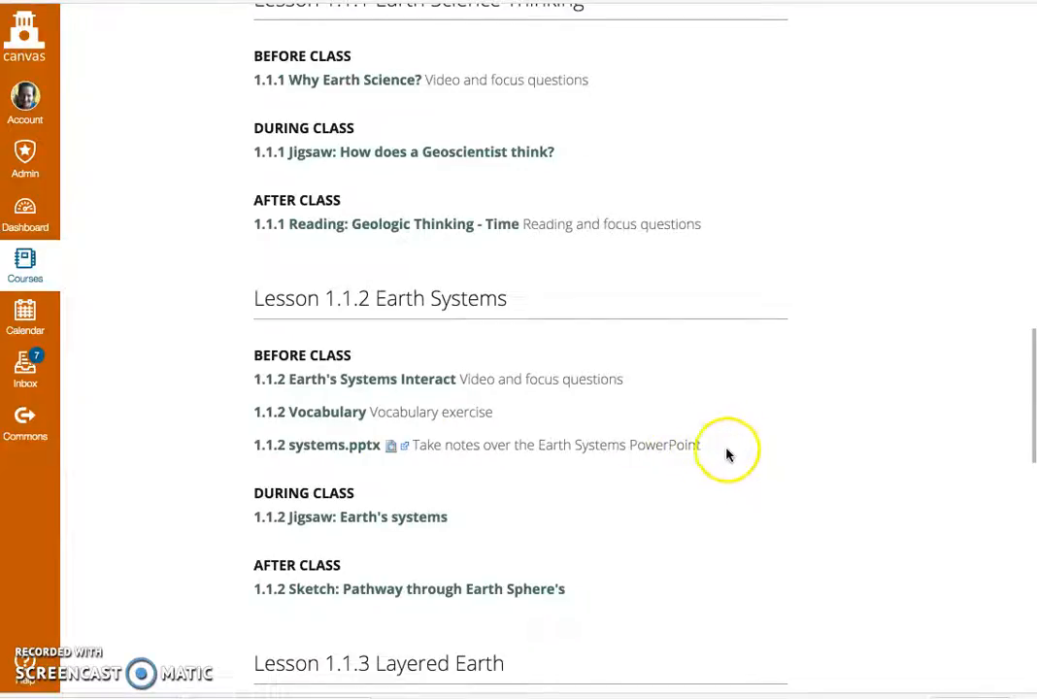
{"action": "scroll", "coordinate": [729, 455], "scroll_direction": "up", "scroll_amount": 1}
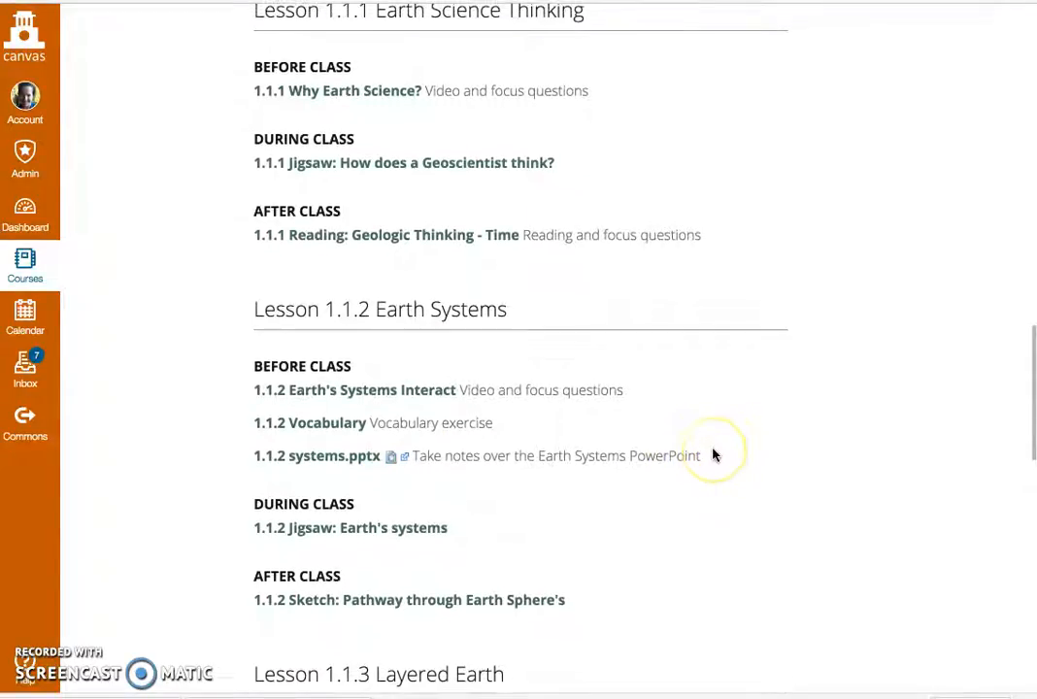
{"action": "scroll", "coordinate": [713, 455], "scroll_direction": "up", "scroll_amount": 3}
{"action": "scroll", "coordinate": [712, 455], "scroll_direction": "up", "scroll_amount": 10}
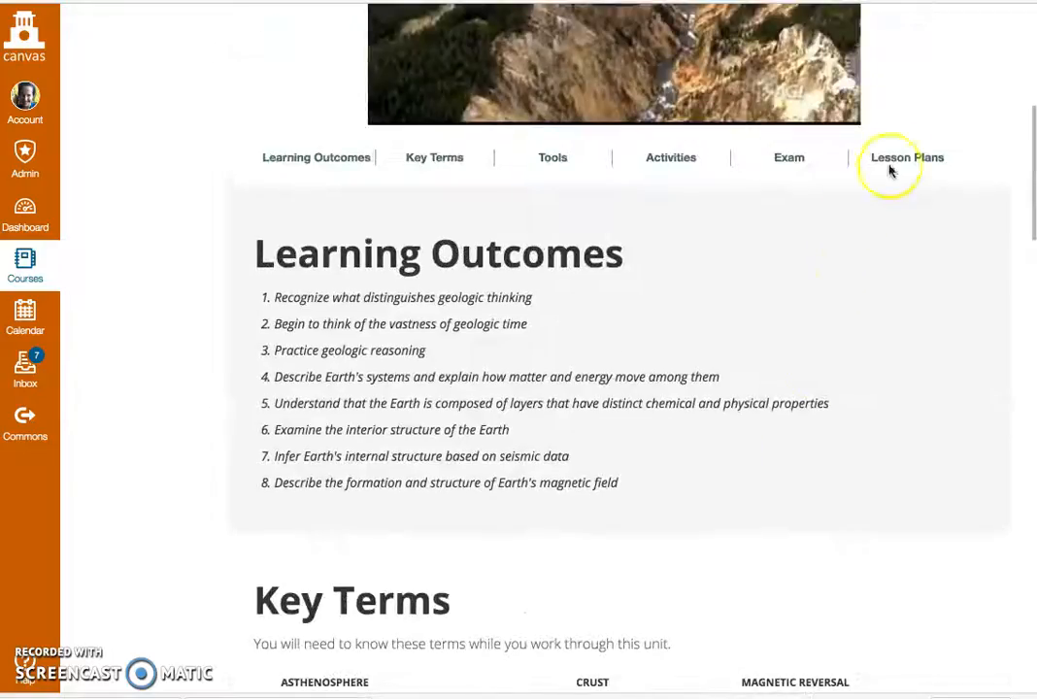
{"action": "left_click", "coordinate": [897, 160]}
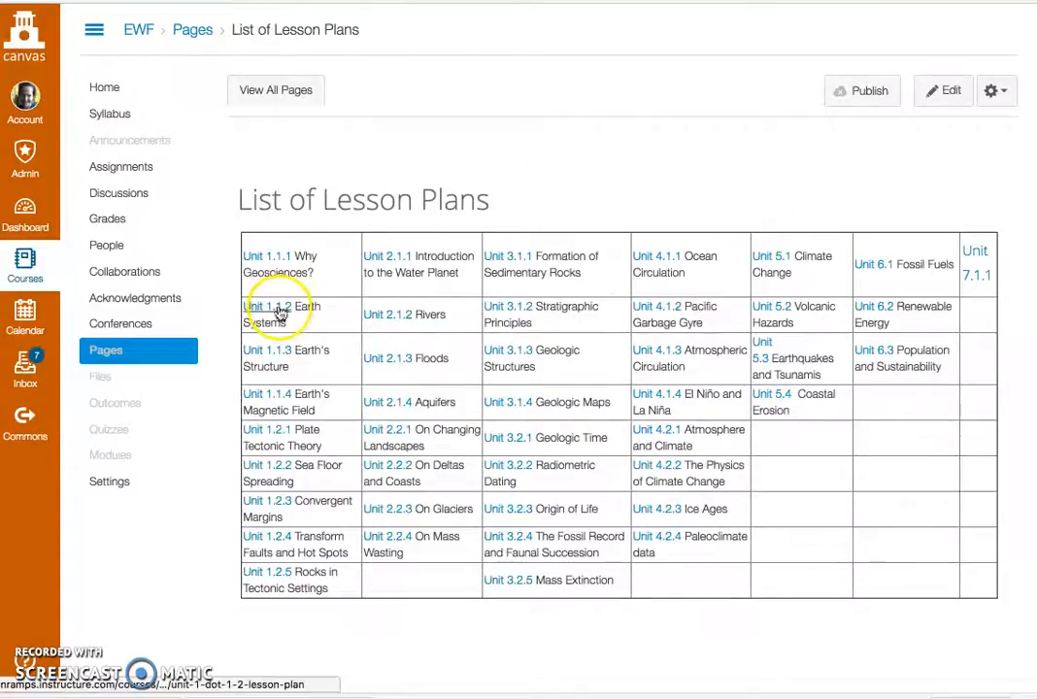
{"action": "left_click", "coordinate": [280, 312]}
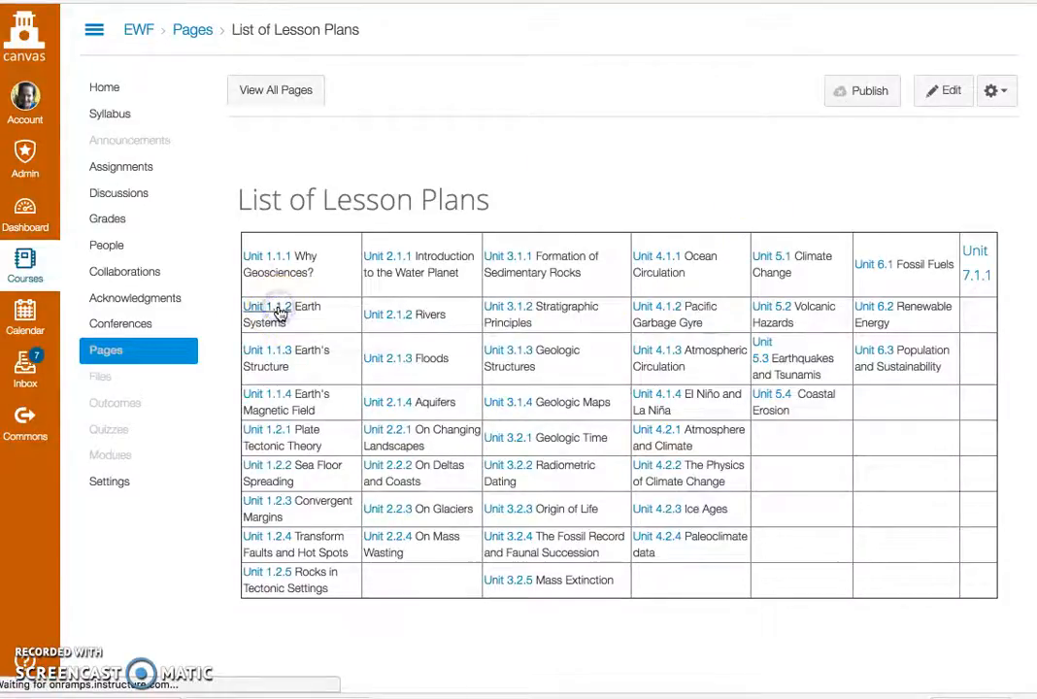
Step: Open the 1.1.2 Recorded Lecture from the lesson plan, copy its YouTube address, and close the video page
{"action": "scroll", "coordinate": [340, 408], "scroll_direction": "down", "scroll_amount": 12}
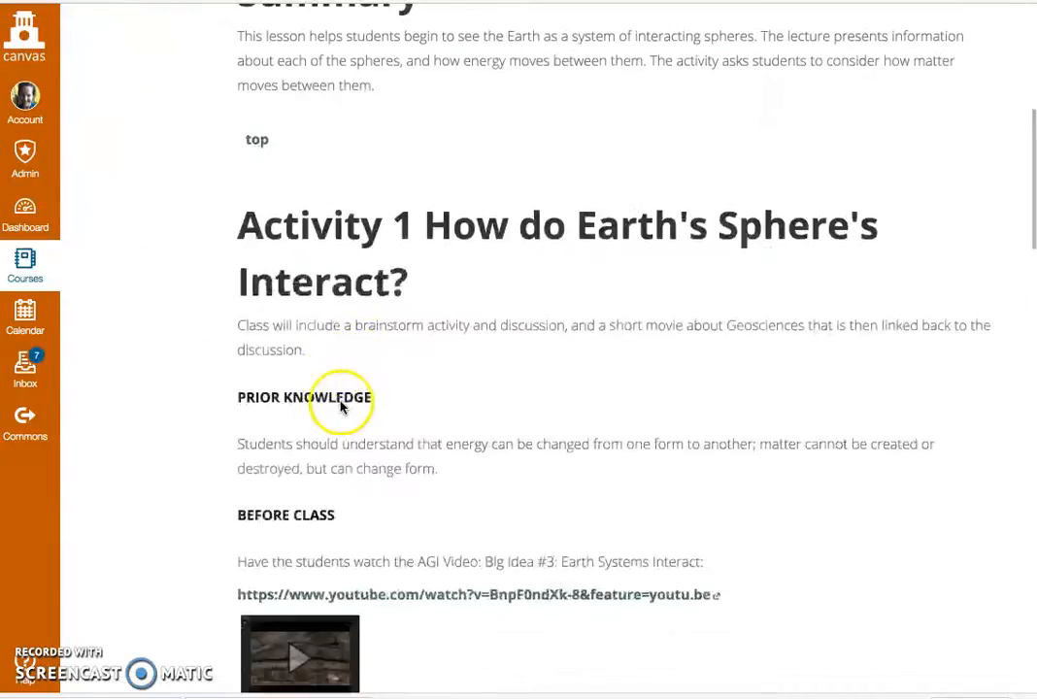
{"action": "scroll", "coordinate": [340, 408], "scroll_direction": "down", "scroll_amount": 4}
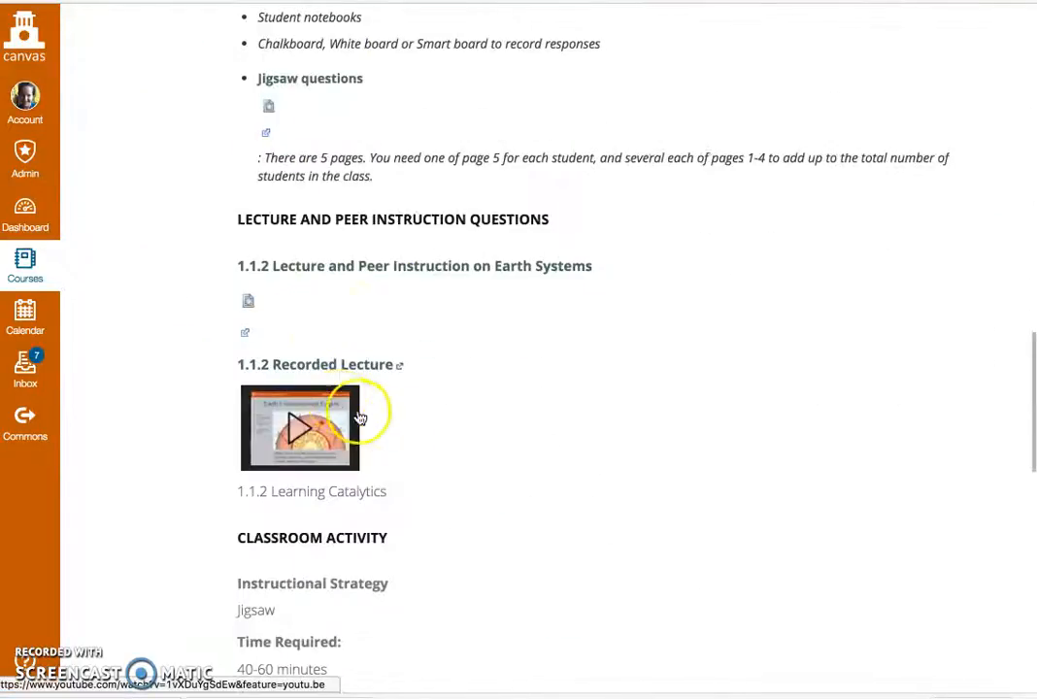
{"action": "left_click", "coordinate": [345, 369]}
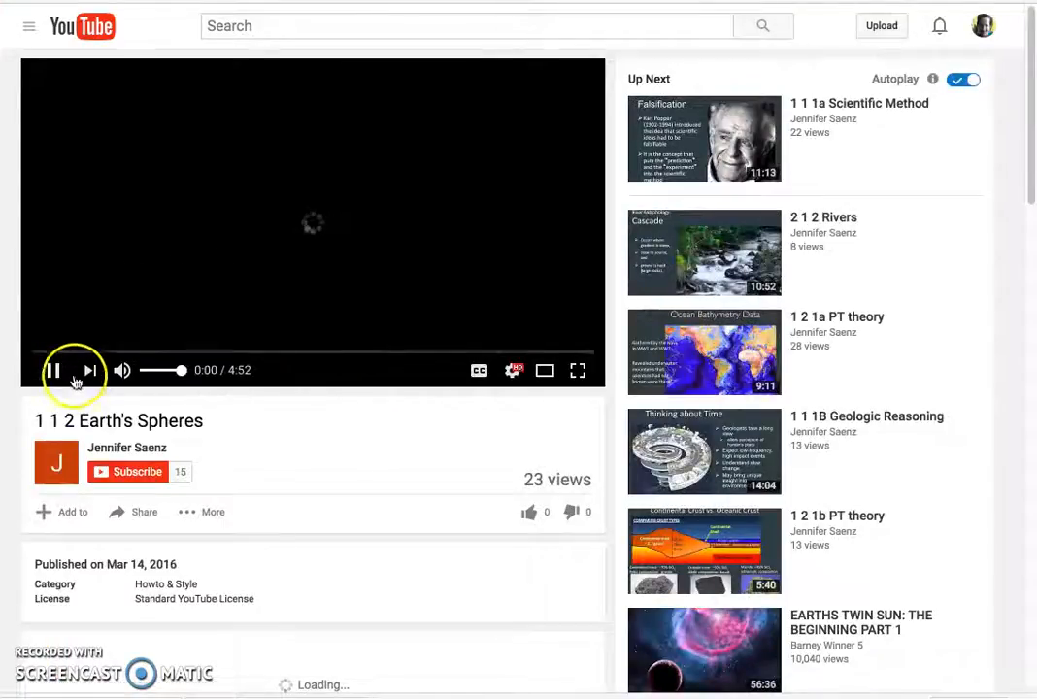
{"action": "left_click", "coordinate": [53, 370]}
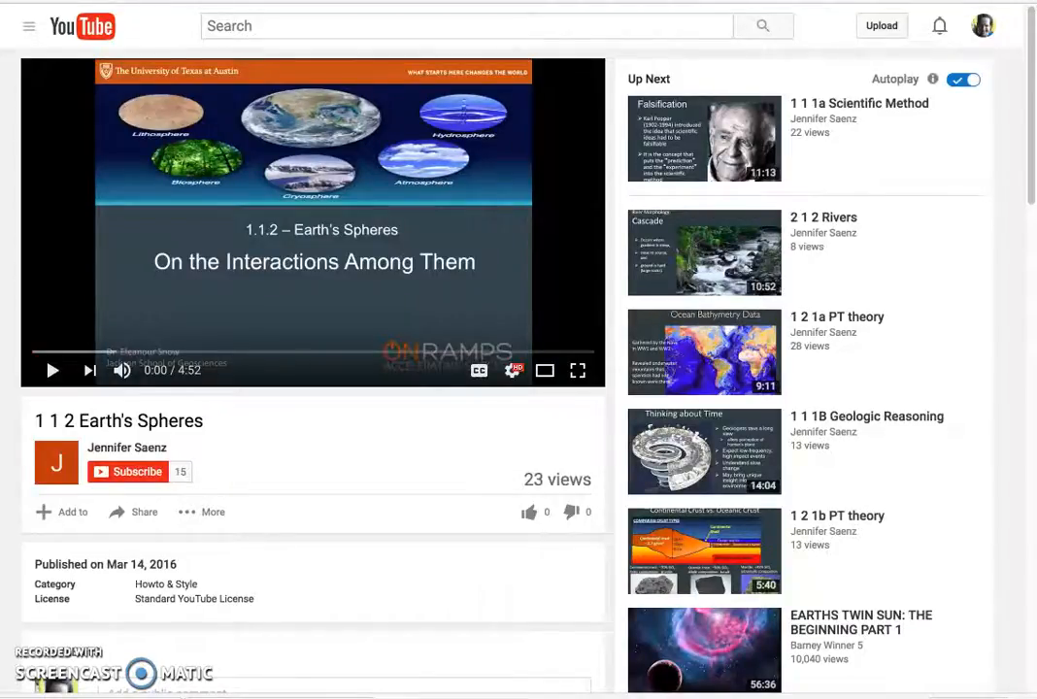
{"action": "key", "text": "super+w"}
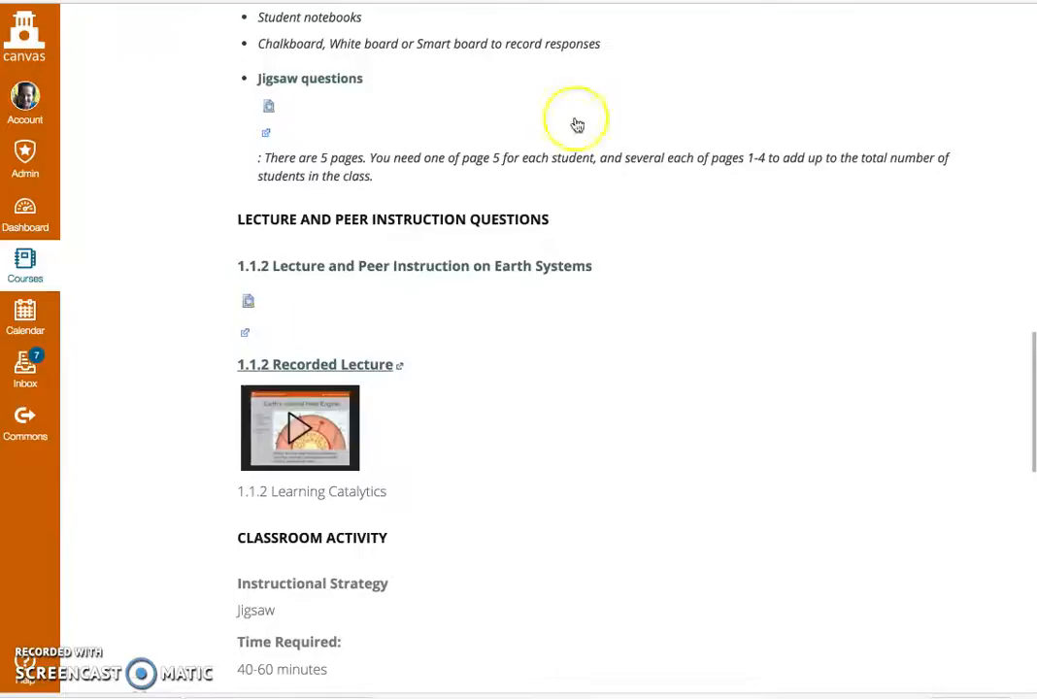
Step: Return to the course home page and open the 1.1 Earth's Interior page under Solid Earth
{"action": "left_click", "coordinate": [677, 312]}
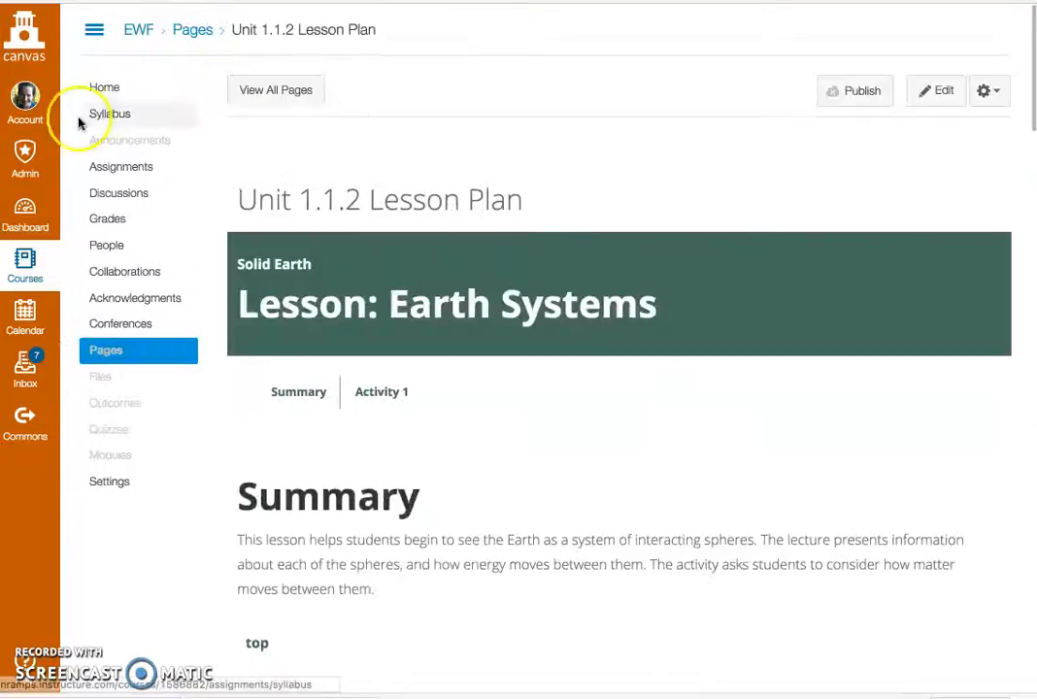
{"action": "left_click", "coordinate": [97, 93]}
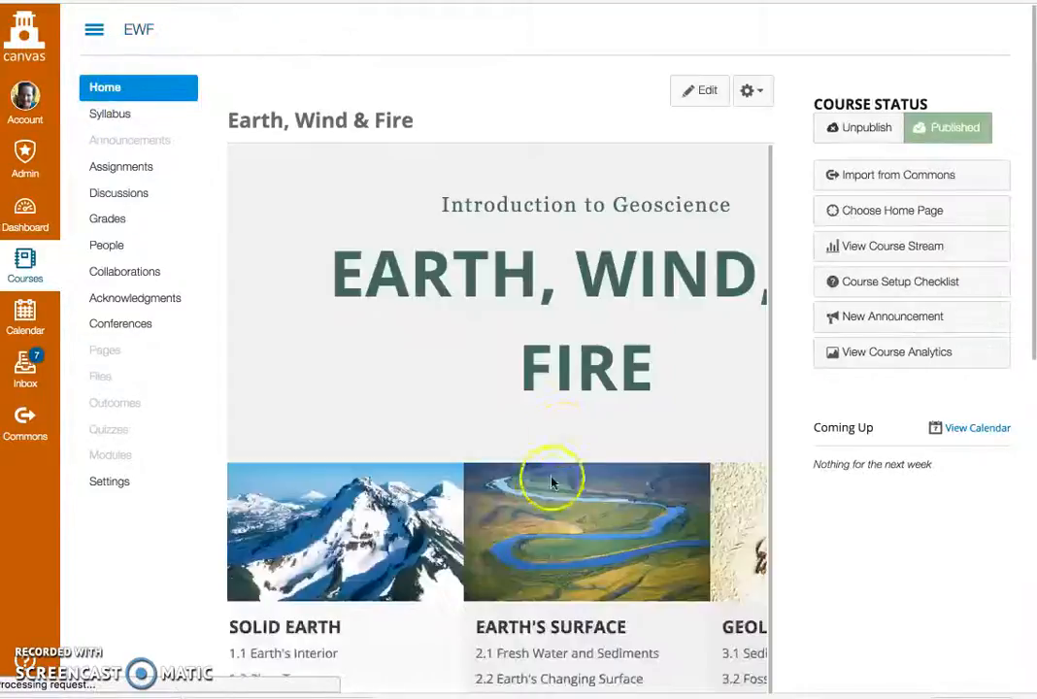
{"action": "mouse_move", "coordinate": [546, 483]}
{"action": "scroll", "coordinate": [565, 510], "scroll_direction": "down", "scroll_amount": 3}
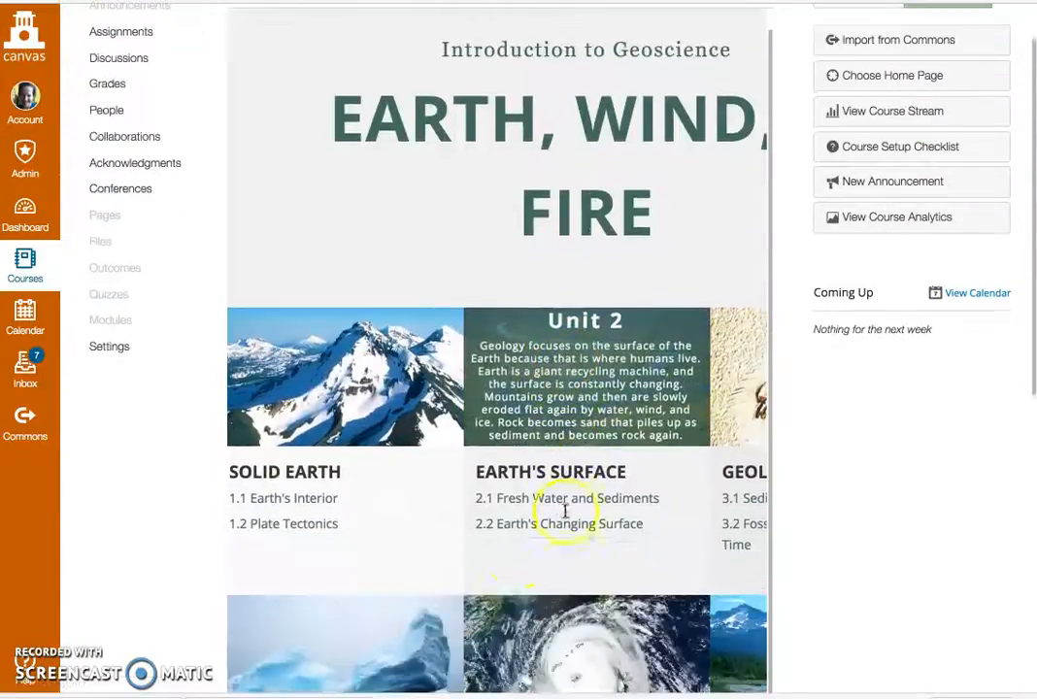
{"action": "left_click", "coordinate": [307, 504]}
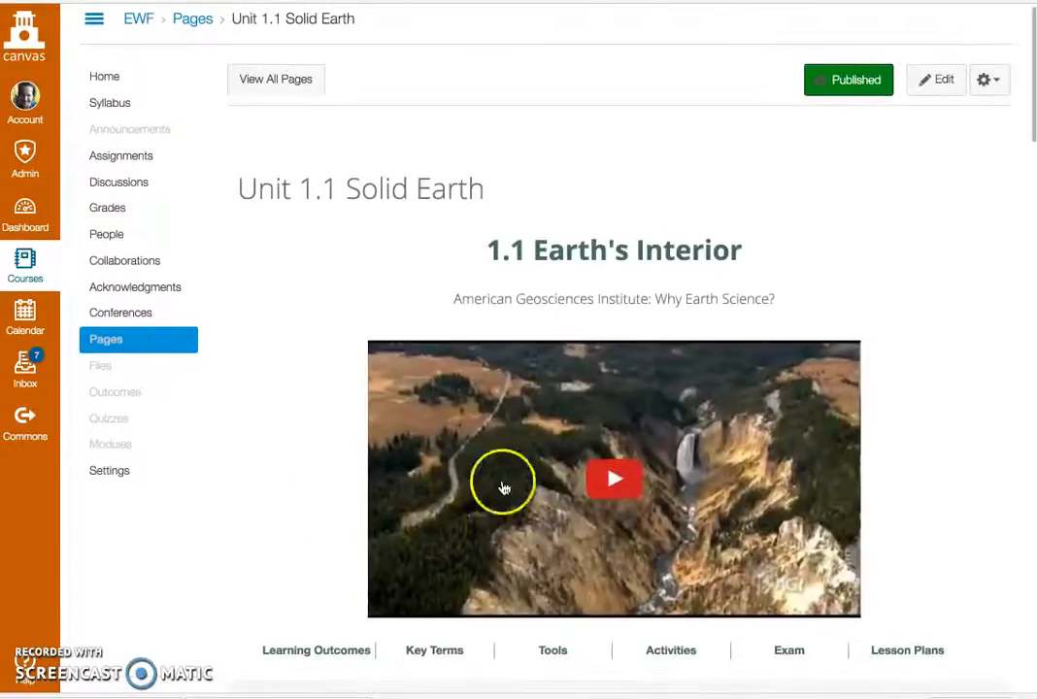
Step: Edit the page, adding the line "Watch the video lecture and take notes" below the 1.1.2 systems.pptx entry in Lesson 1.1.2
{"action": "left_click", "coordinate": [938, 80]}
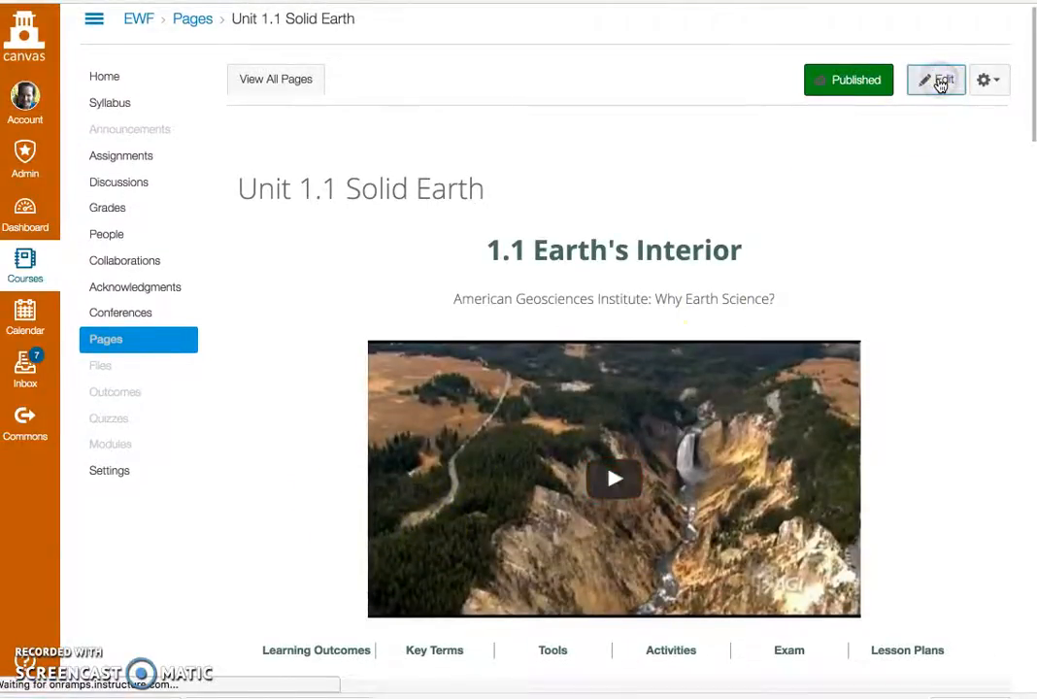
{"action": "left_click_drag", "start_coordinate": [757, 202], "coordinate": [750, 391]}
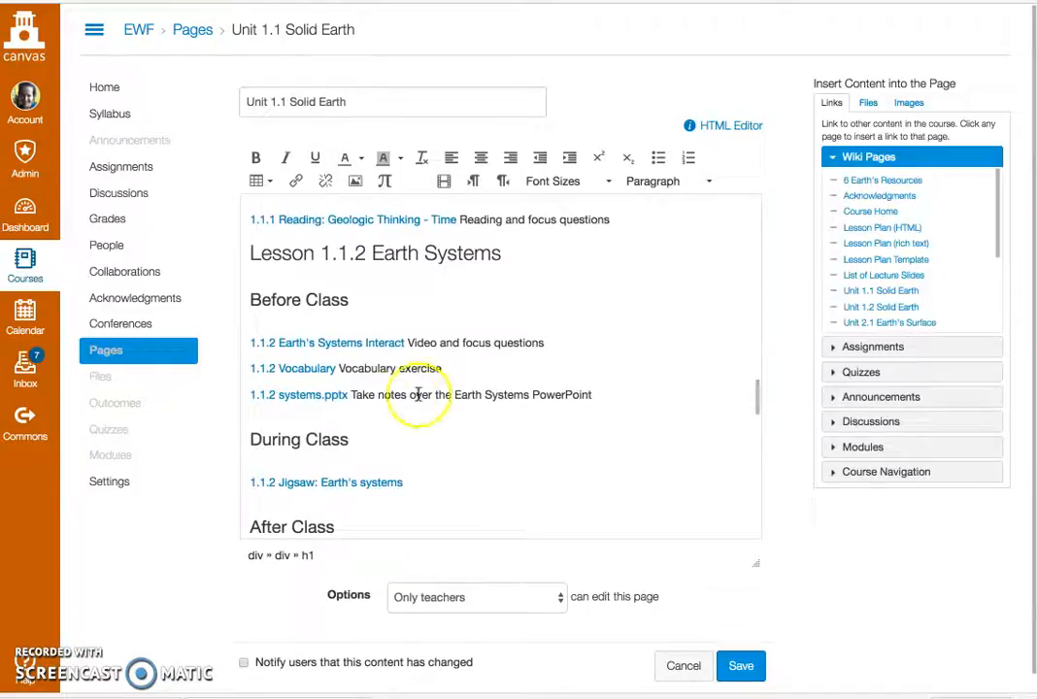
{"action": "left_click", "coordinate": [598, 394]}
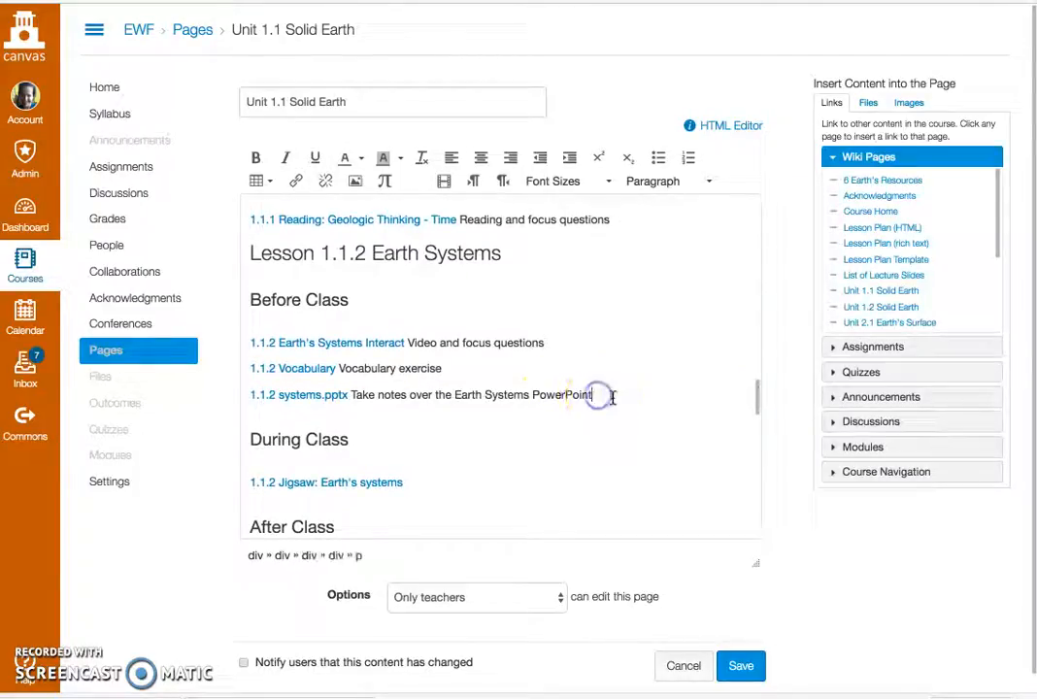
{"action": "key", "text": "Return"}
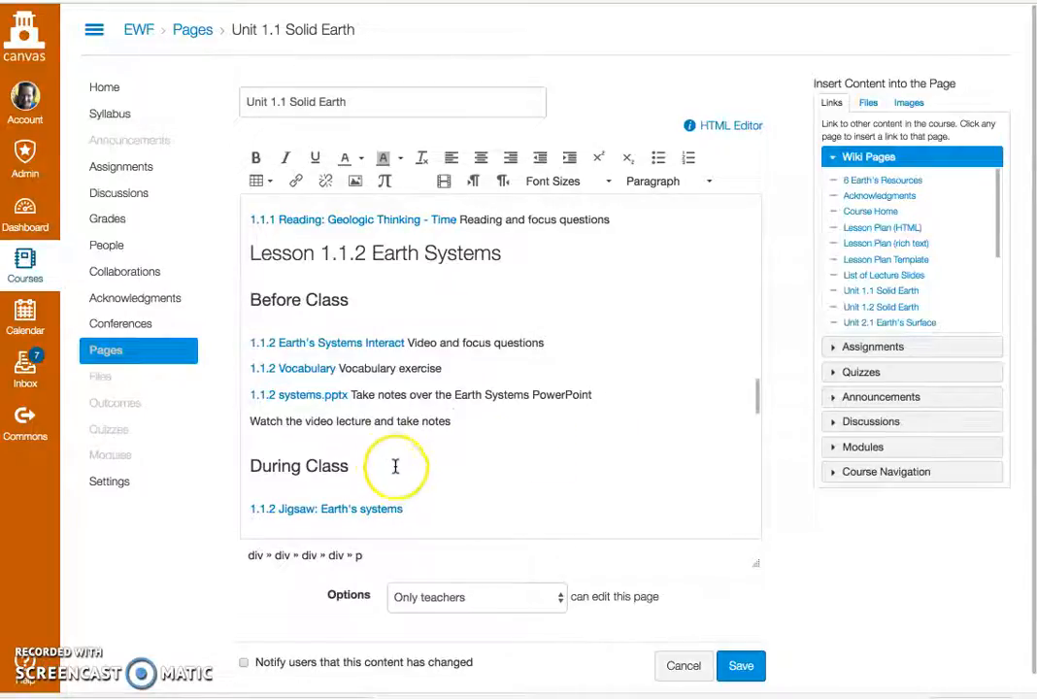
Step: Link the words "video lecture" to the recorded lecture's copied YouTube URL, save the page, and check the Lesson 1.1.2 section
{"action": "left_click", "coordinate": [308, 421]}
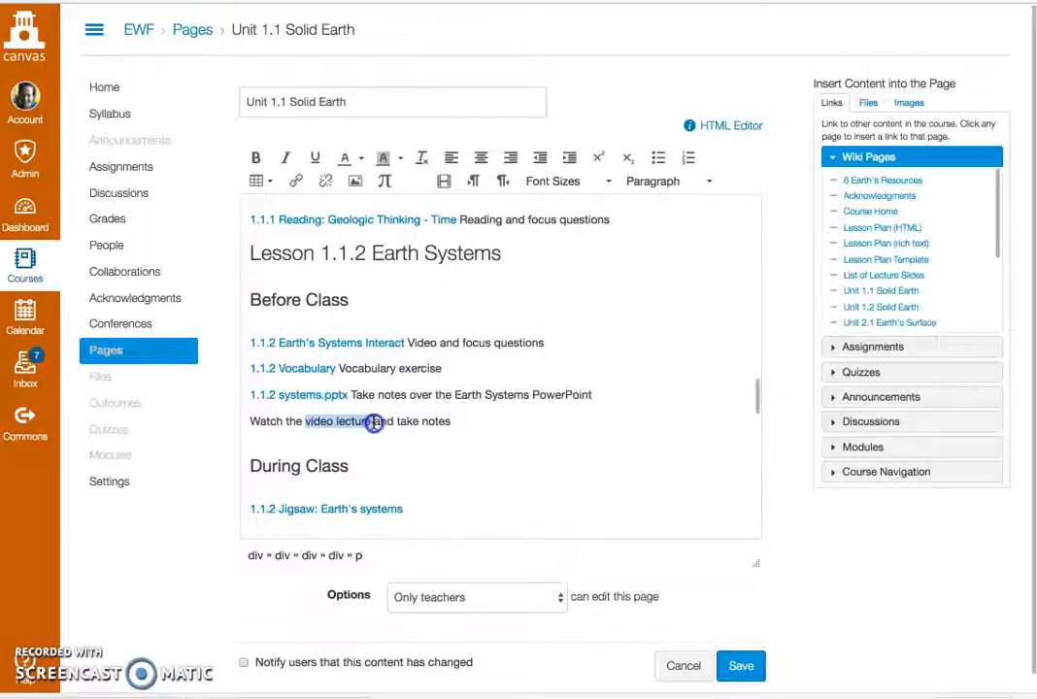
{"action": "left_click", "coordinate": [296, 185]}
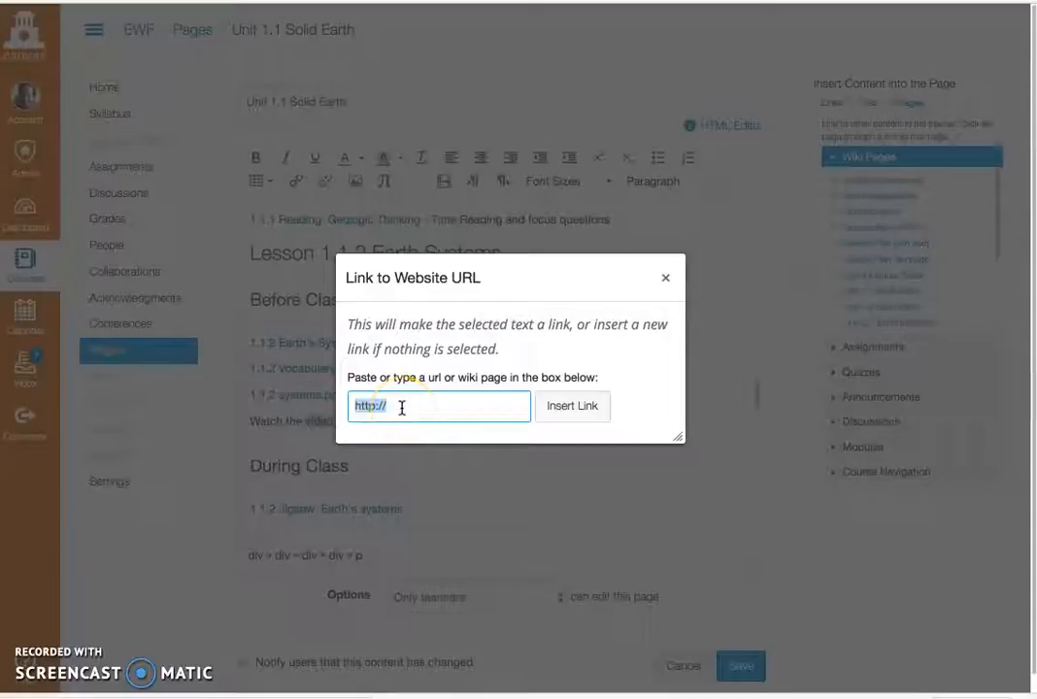
{"action": "key", "text": "ctrl+v"}
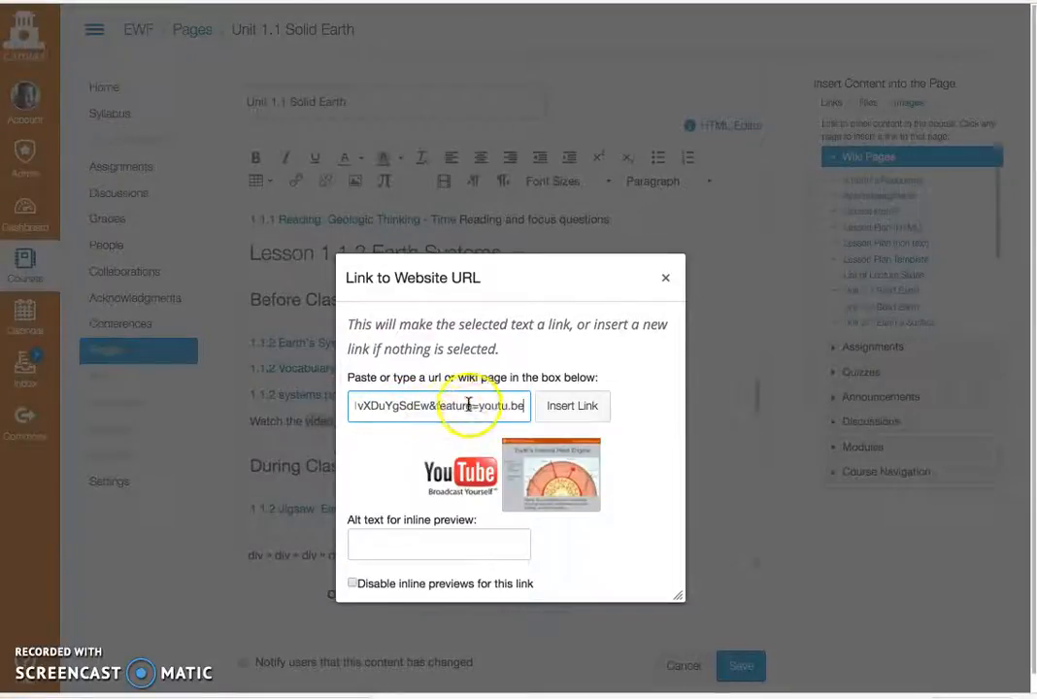
{"action": "left_click", "coordinate": [582, 412]}
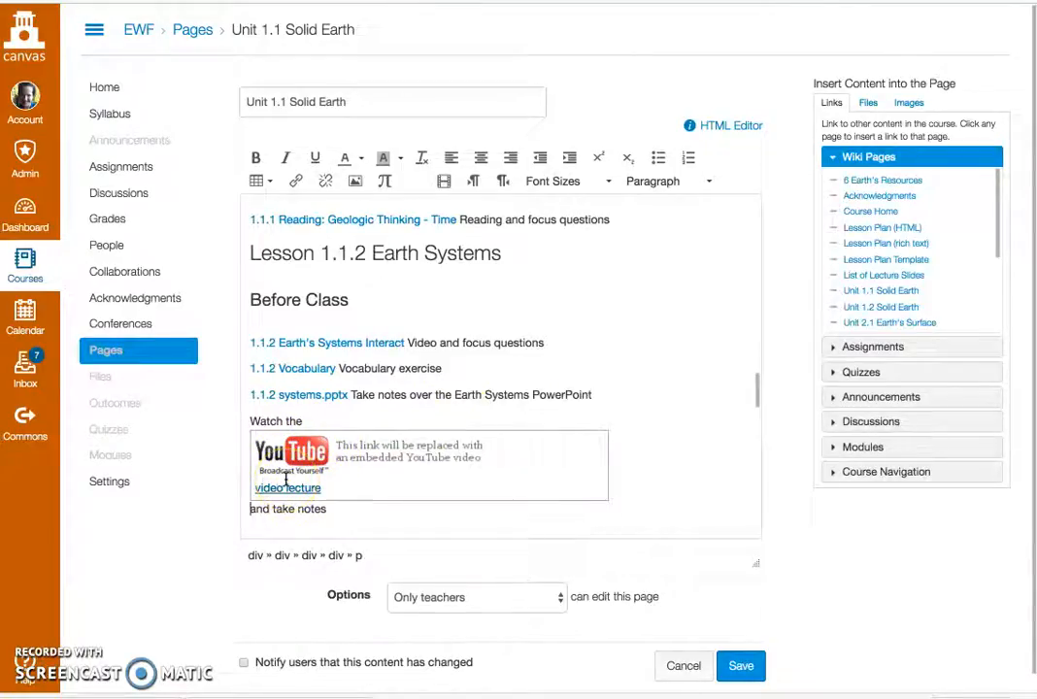
{"action": "left_click", "coordinate": [744, 668]}
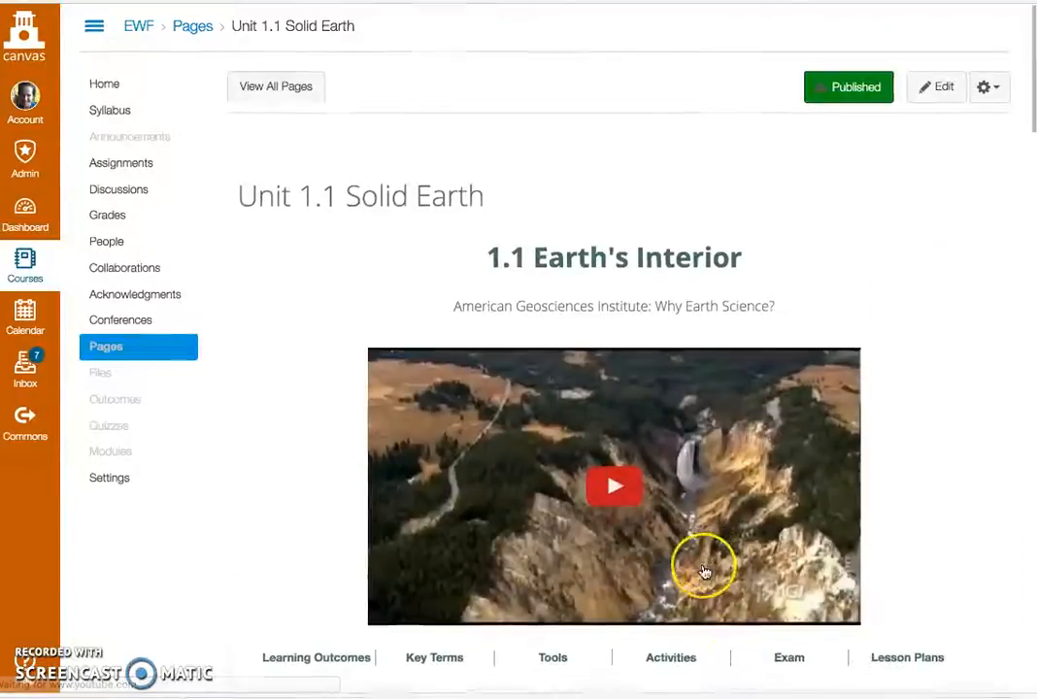
{"action": "scroll", "coordinate": [709, 568], "scroll_direction": "down", "scroll_amount": 15}
{"action": "scroll", "coordinate": [705, 573], "scroll_direction": "down", "scroll_amount": 3}
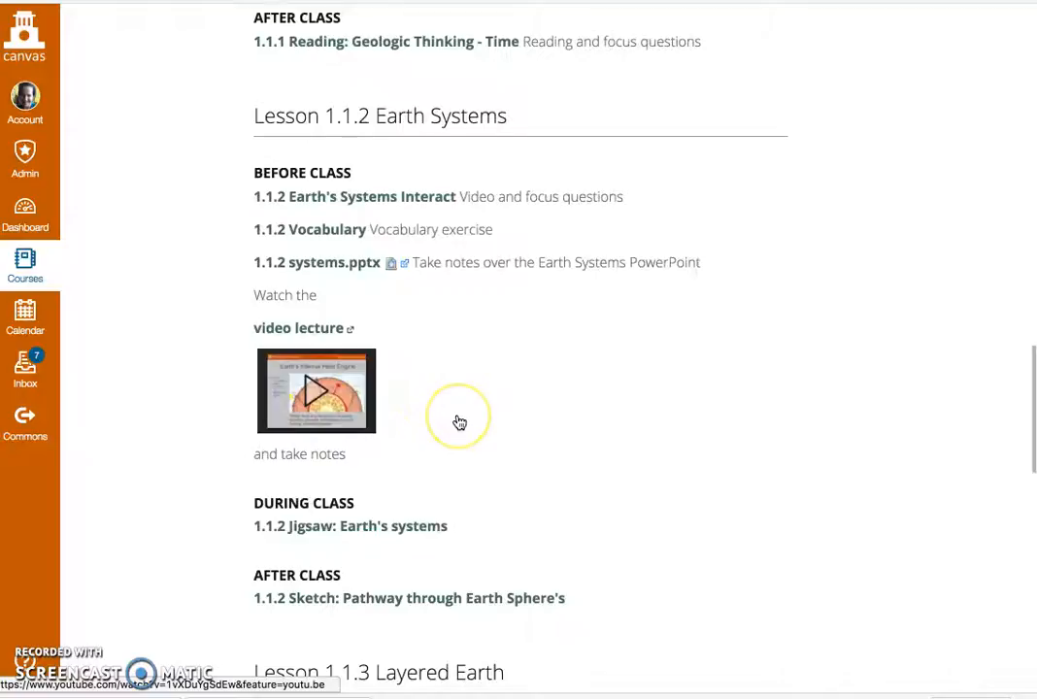
Step: Reword the text around the video link to "Watch the following video and take notes:", remove "and take notes" below it, and save the page
{"action": "scroll", "coordinate": [459, 422], "scroll_direction": "up", "scroll_amount": 15}
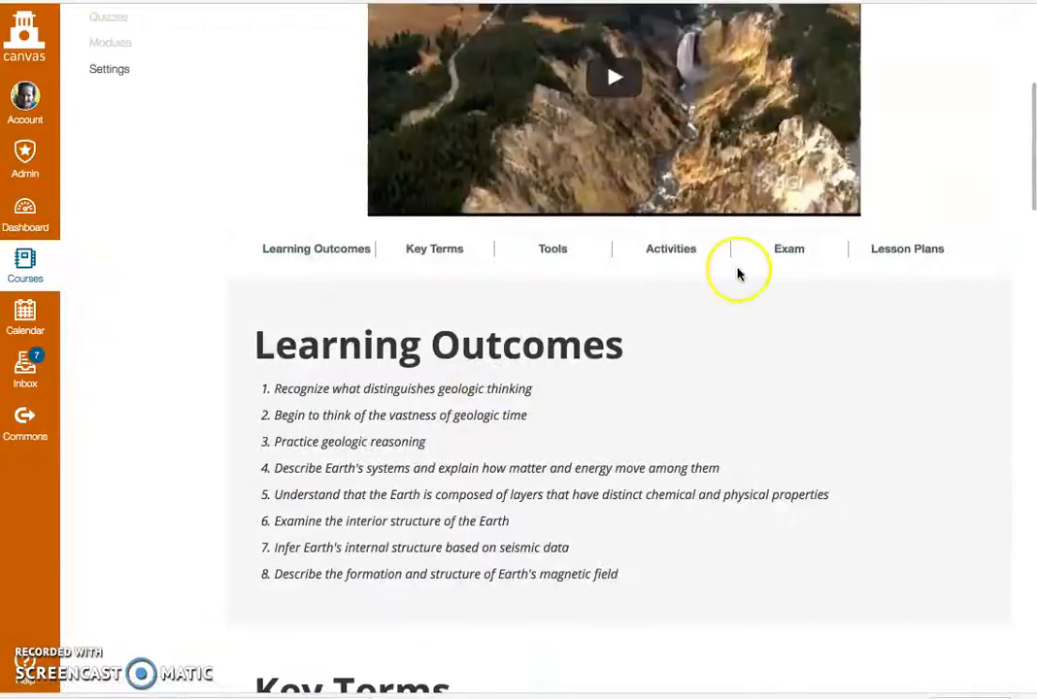
{"action": "scroll", "coordinate": [738, 275], "scroll_direction": "up", "scroll_amount": 5}
{"action": "left_click", "coordinate": [945, 93]}
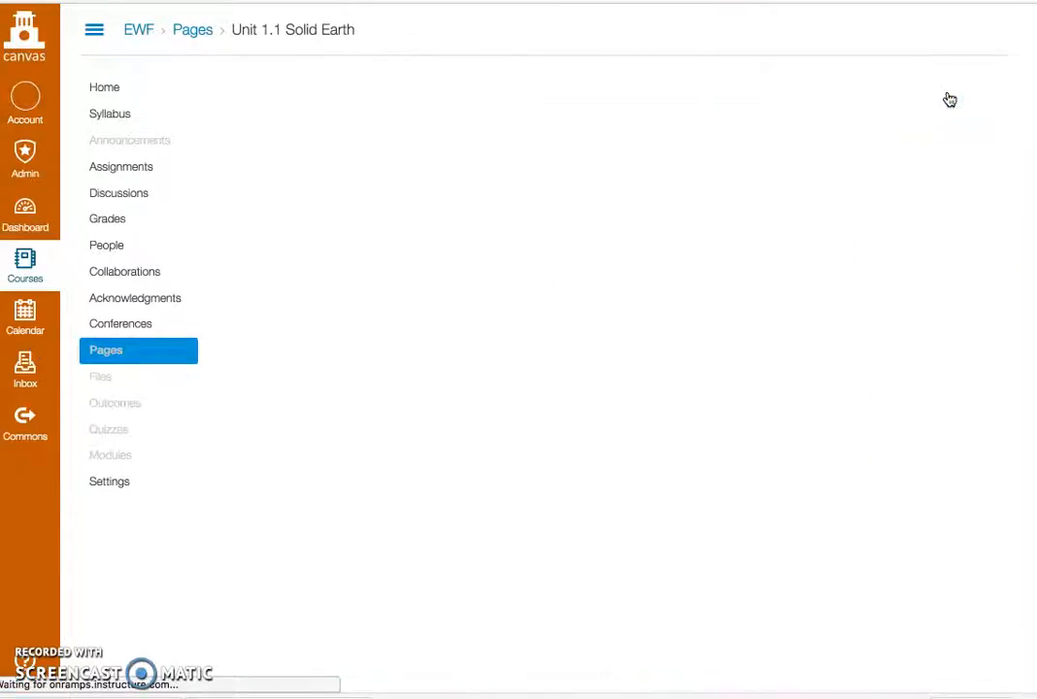
{"action": "left_click_drag", "start_coordinate": [757, 214], "coordinate": [756, 401]}
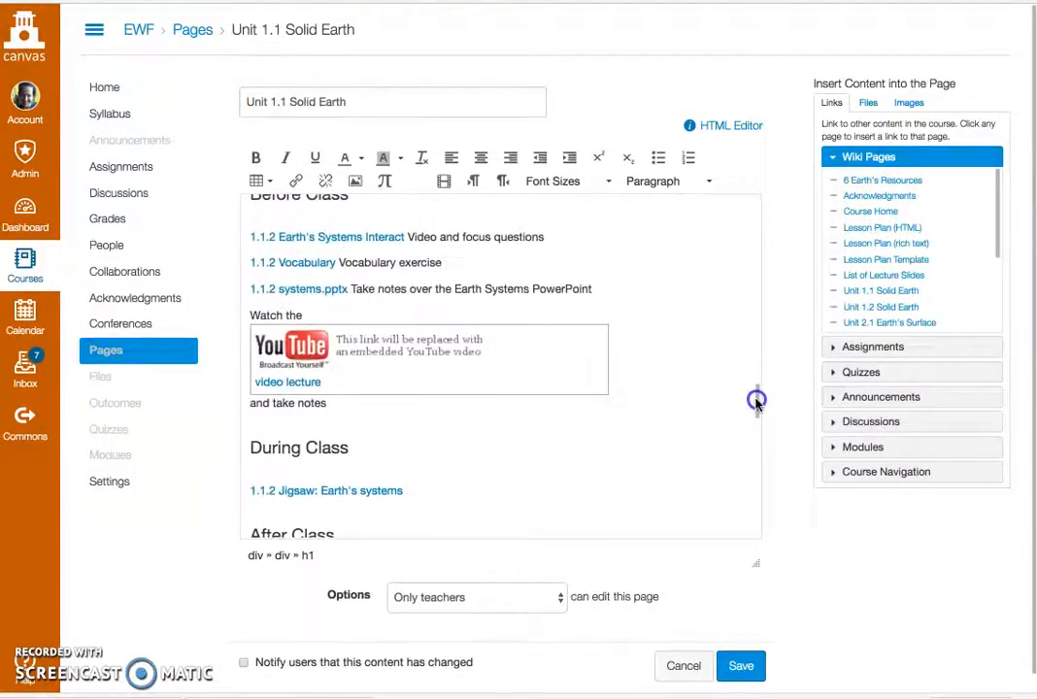
{"action": "left_click_drag", "start_coordinate": [339, 403], "coordinate": [292, 405]}
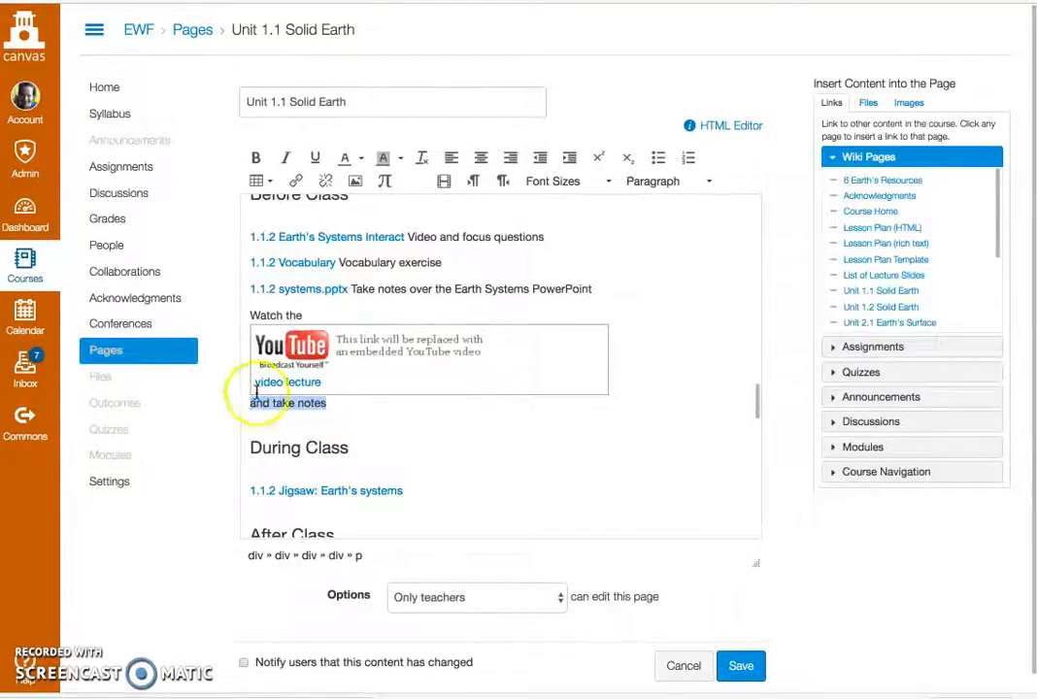
{"action": "key", "text": "BackSpace"}
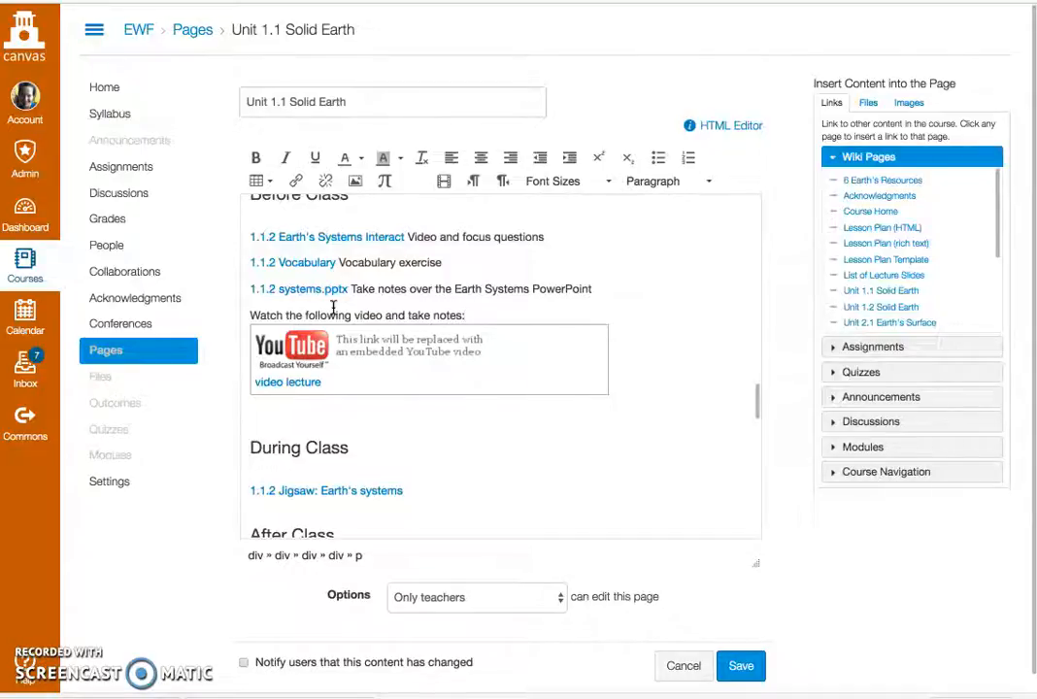
{"action": "left_click", "coordinate": [740, 666]}
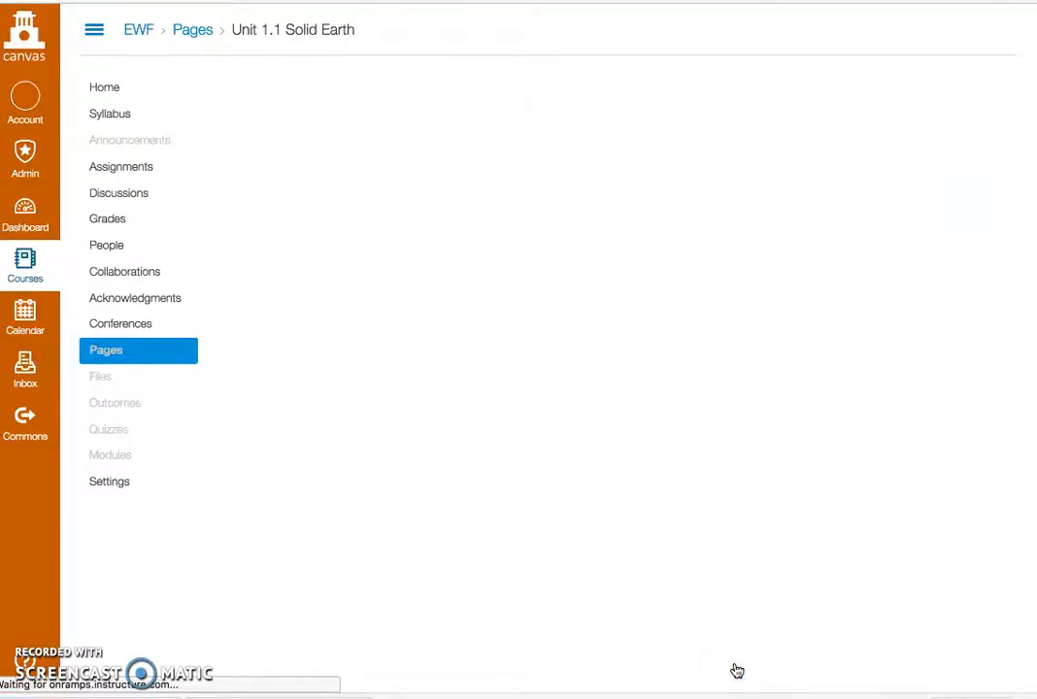
{"action": "scroll", "coordinate": [678, 584], "scroll_direction": "down", "scroll_amount": 15}
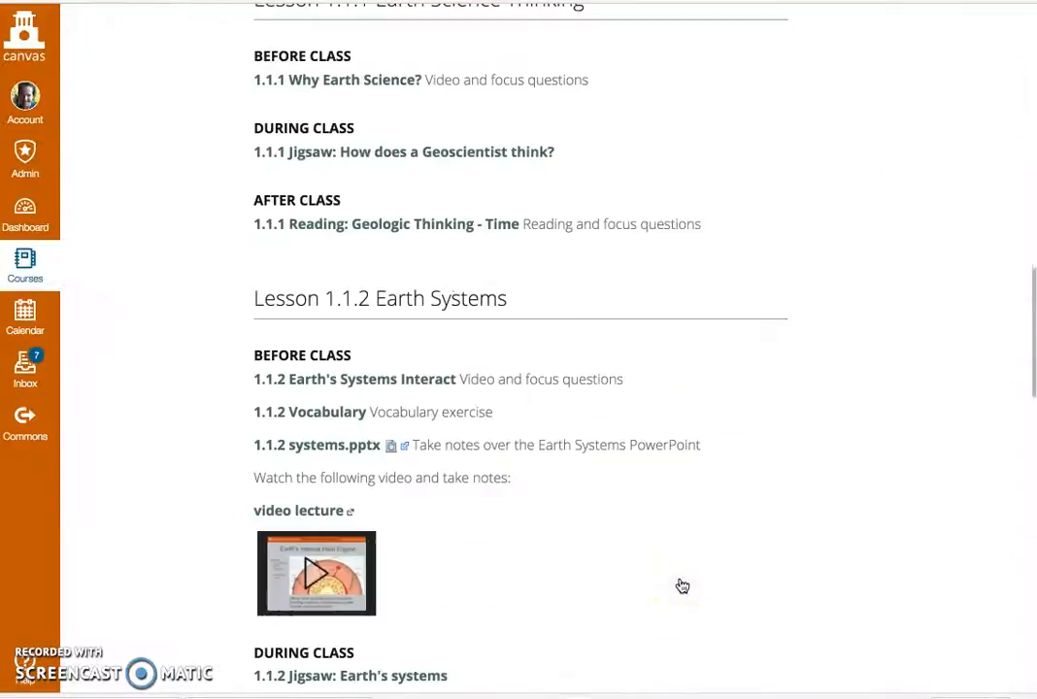
{"action": "scroll", "coordinate": [683, 585], "scroll_direction": "down", "scroll_amount": 3}
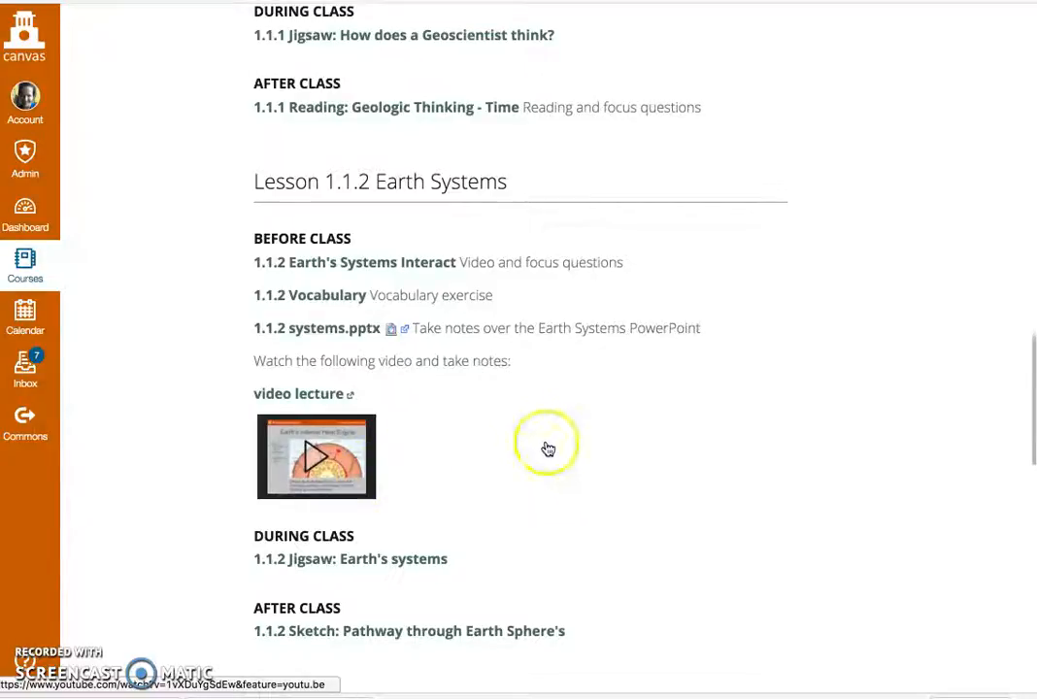
Step: Edit the page, delete the 1.1.2 systems.pptx entry, the video instruction line and the video lecture link from Lesson 1.1.2, and save
{"action": "scroll", "coordinate": [530, 446], "scroll_direction": "up", "scroll_amount": 6}
{"action": "scroll", "coordinate": [531, 446], "scroll_direction": "up", "scroll_amount": 10}
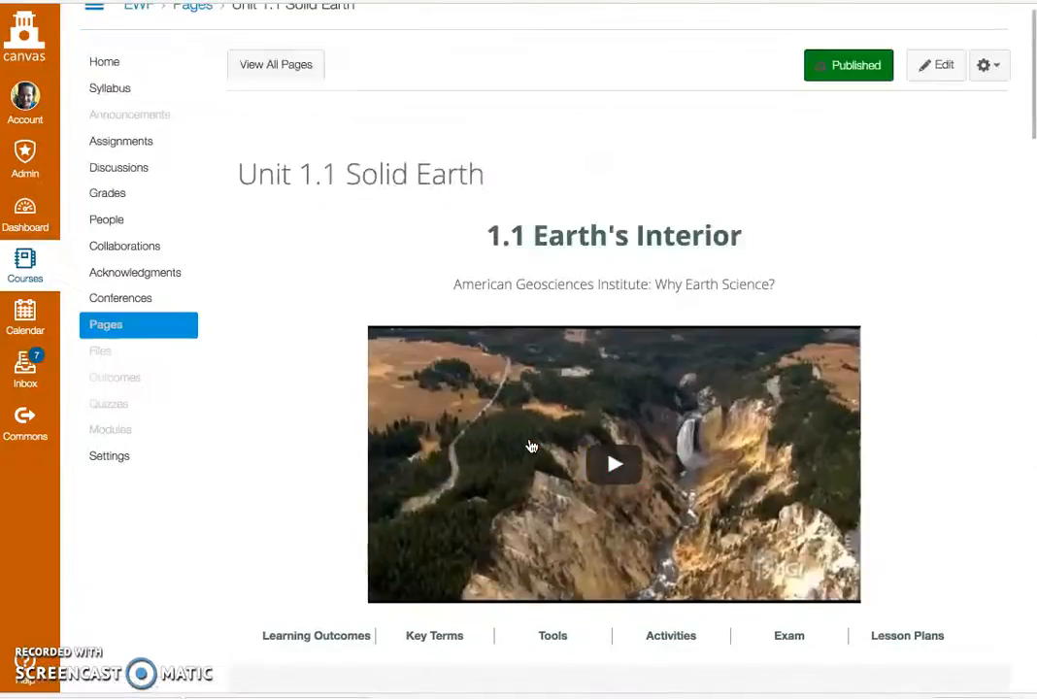
{"action": "left_click", "coordinate": [947, 74]}
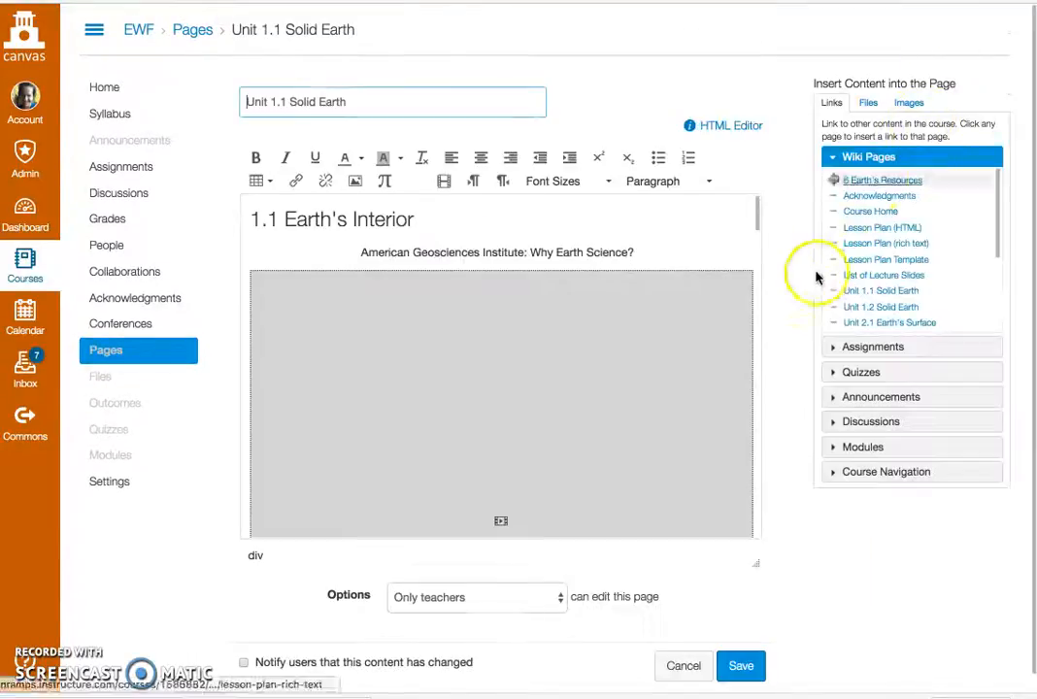
{"action": "left_click", "coordinate": [758, 220]}
{"action": "left_click_drag", "start_coordinate": [757, 221], "coordinate": [763, 400]}
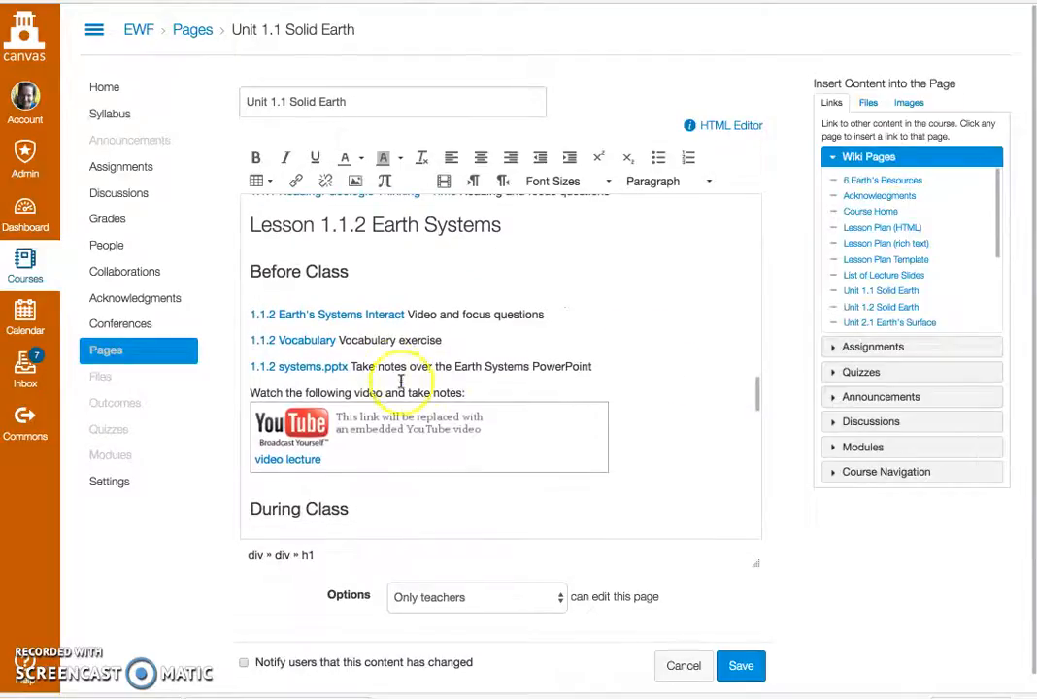
{"action": "left_click", "coordinate": [622, 469]}
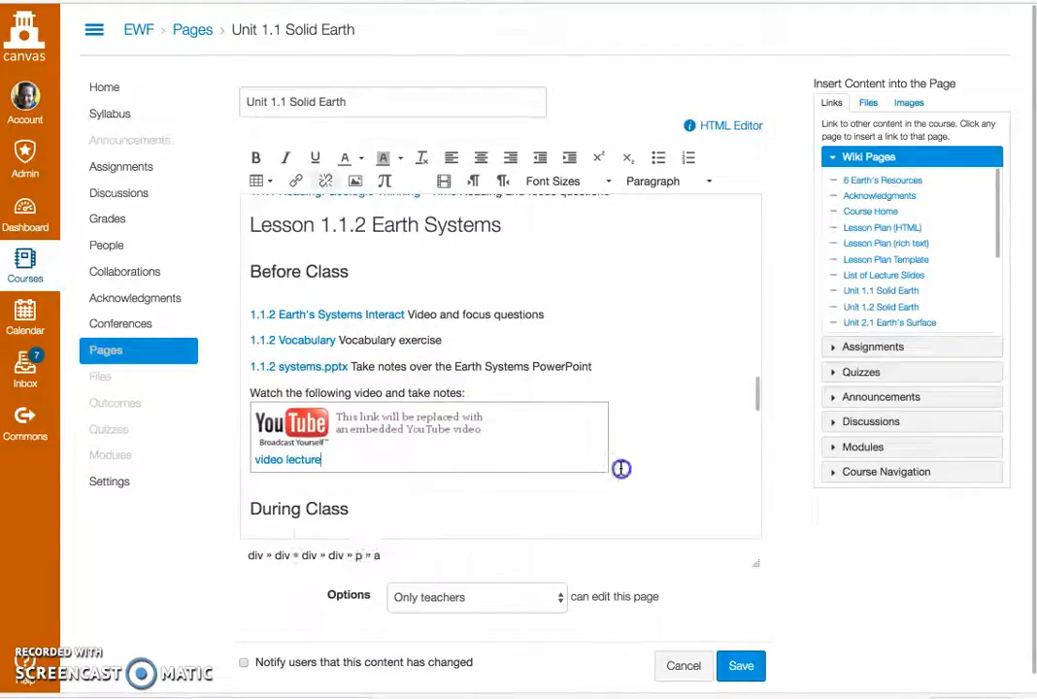
{"action": "left_click_drag", "start_coordinate": [553, 452], "coordinate": [249, 369]}
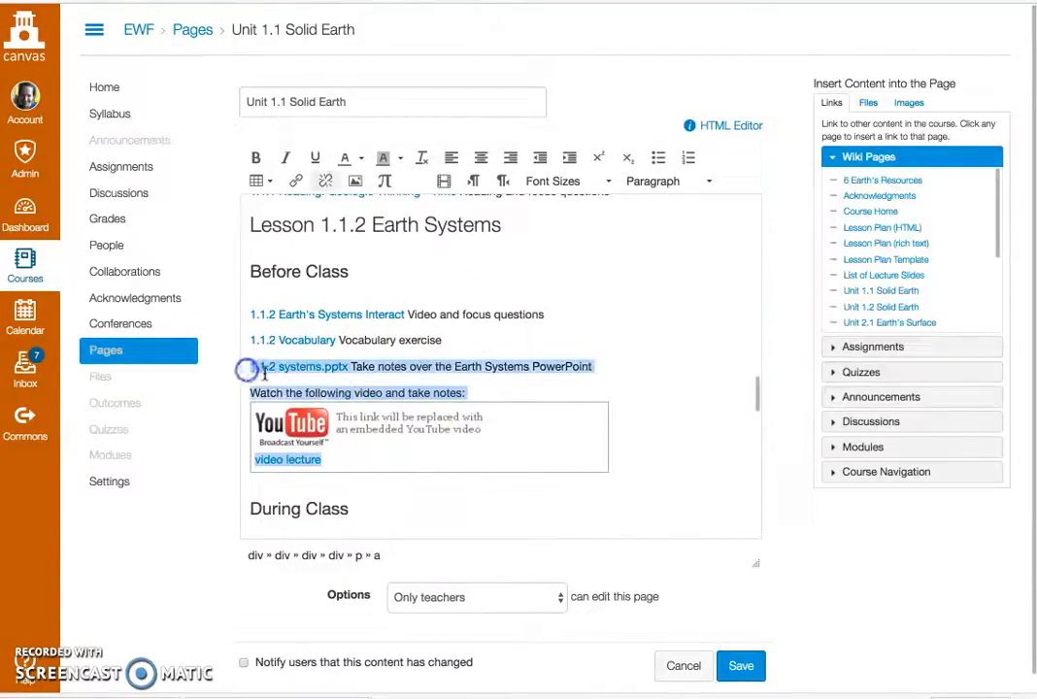
{"action": "key", "text": "BackSpace"}
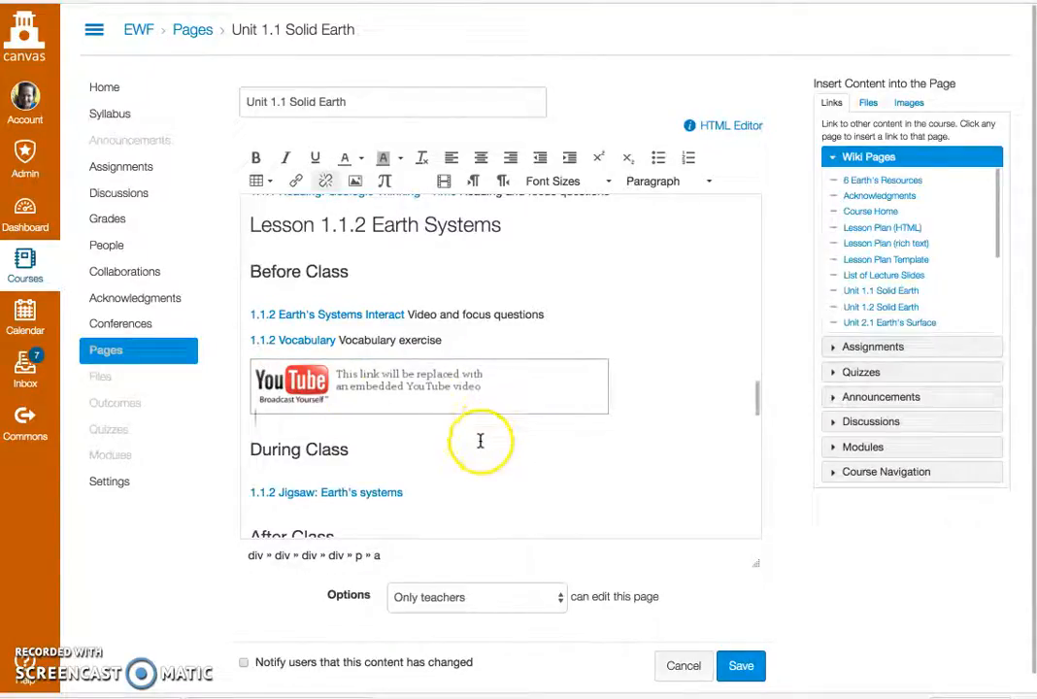
{"action": "key", "text": "BackSpace"}
{"action": "key", "text": "BackSpace"}
{"action": "left_click", "coordinate": [738, 666]}
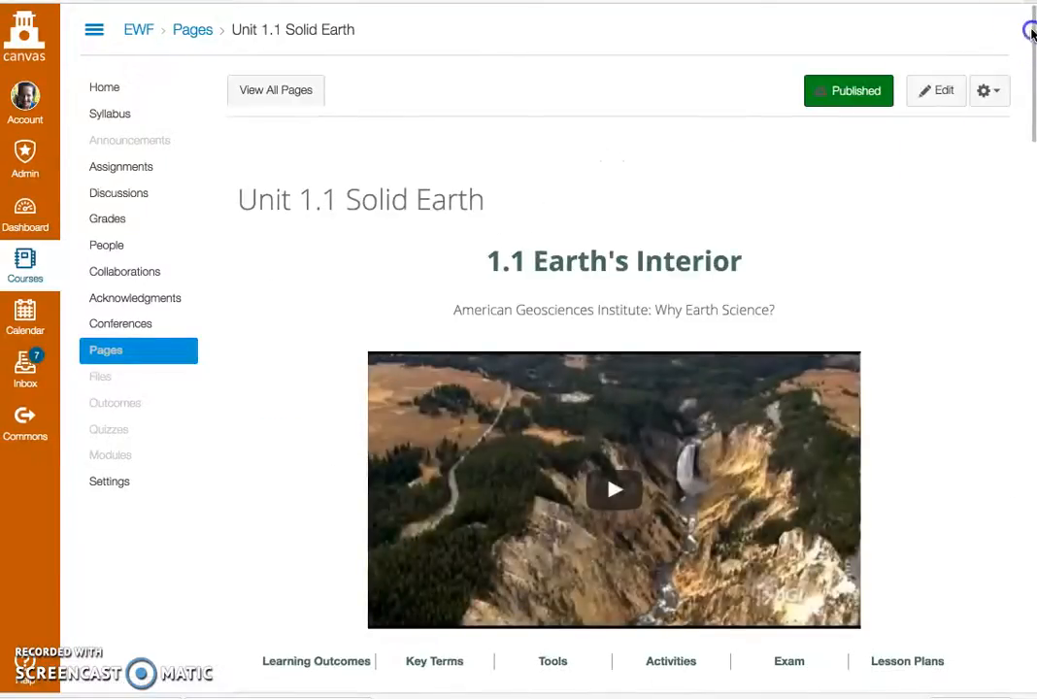
{"action": "scroll", "coordinate": [1031, 32], "scroll_direction": "down", "scroll_amount": 5}
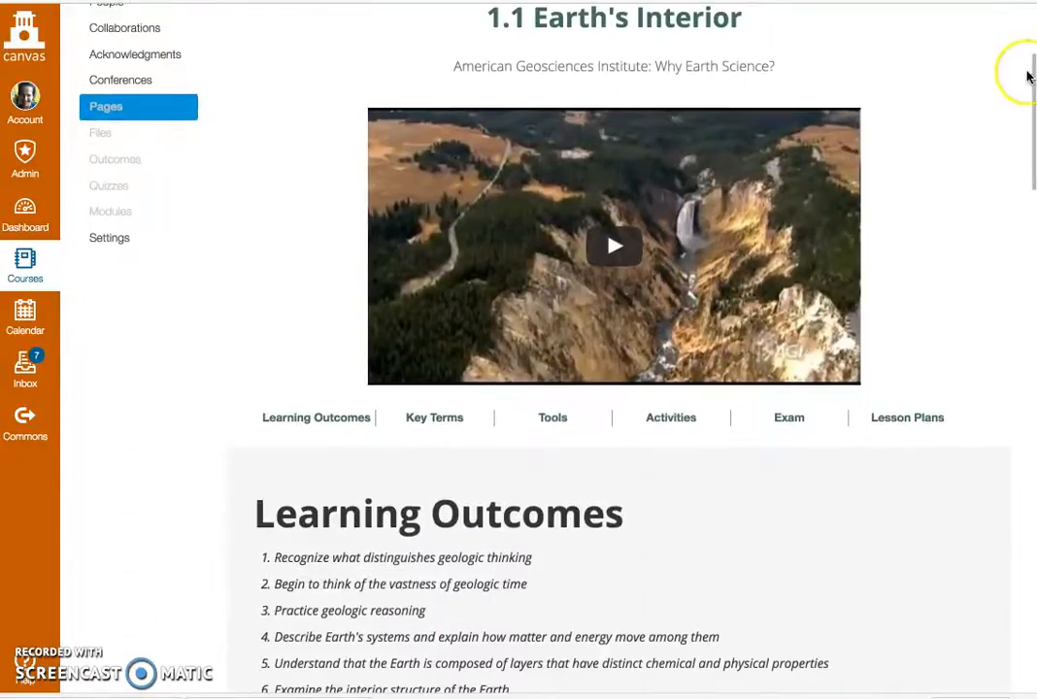
{"action": "scroll", "coordinate": [1029, 76], "scroll_direction": "up", "scroll_amount": 4}
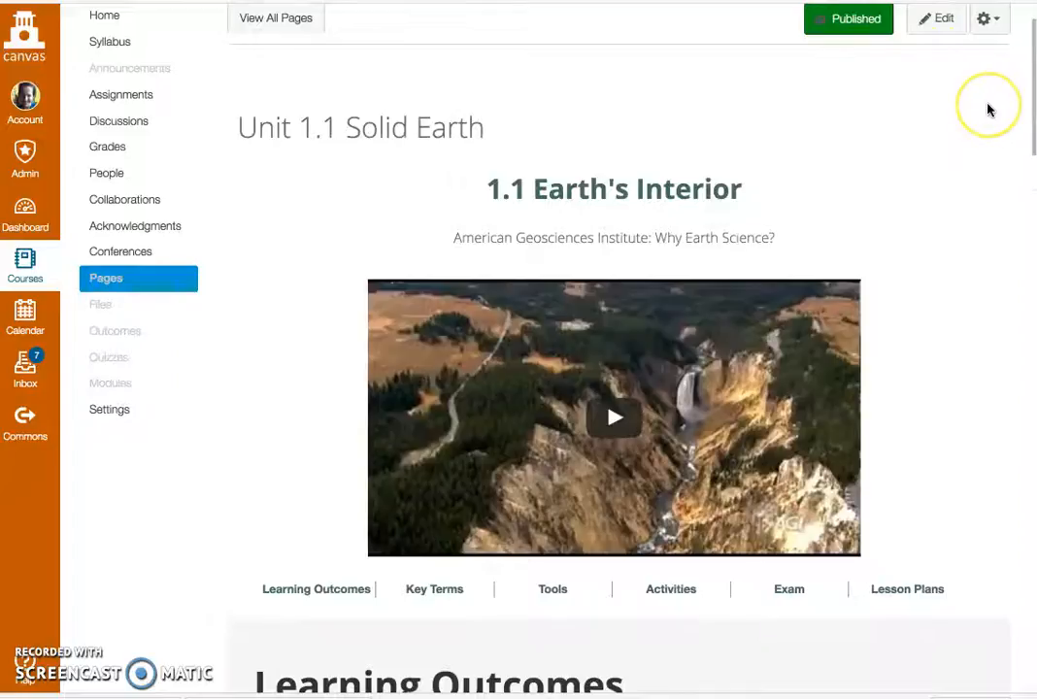
{"action": "scroll", "coordinate": [988, 110], "scroll_direction": "up", "scroll_amount": 1}
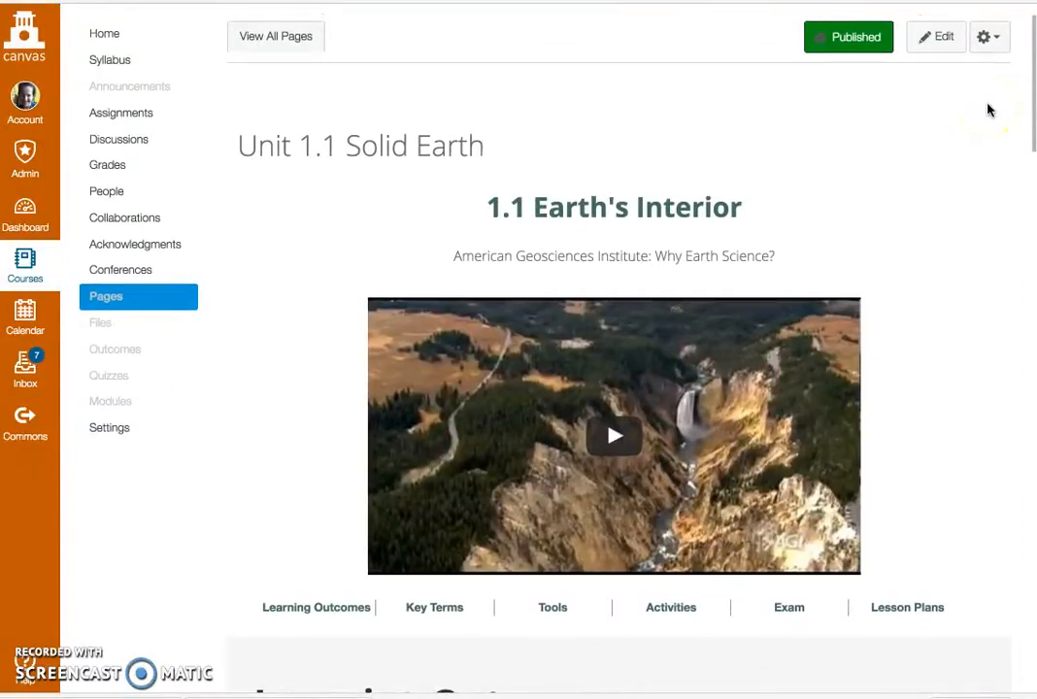
{"action": "scroll", "coordinate": [933, 99], "scroll_direction": "up", "scroll_amount": 1}
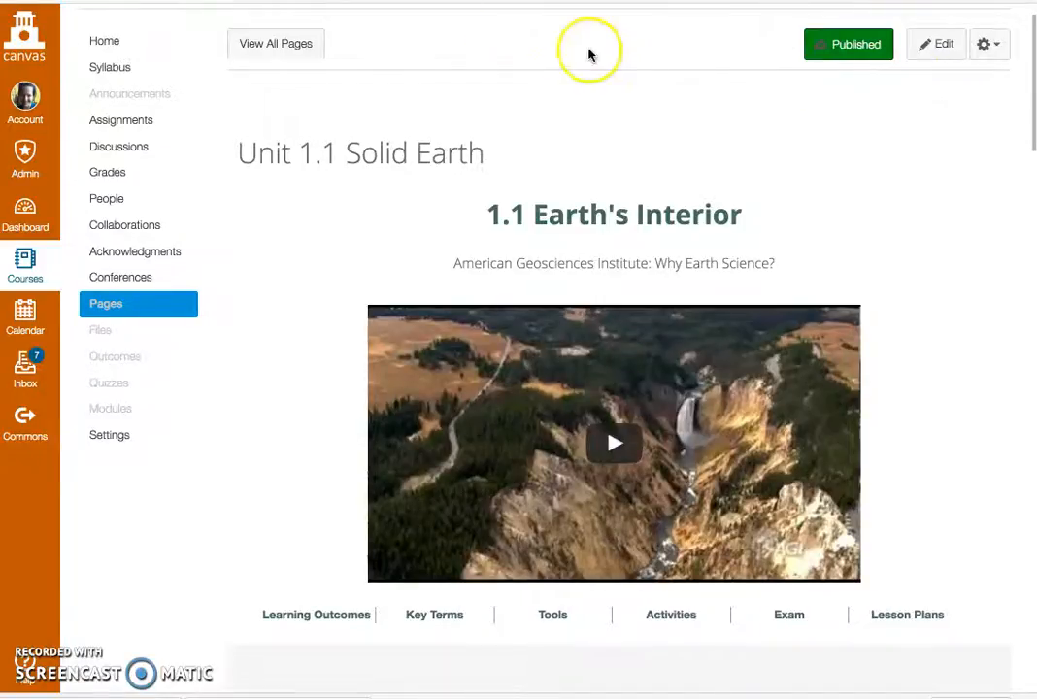
{"action": "scroll", "coordinate": [558, 59], "scroll_direction": "up", "scroll_amount": 1}
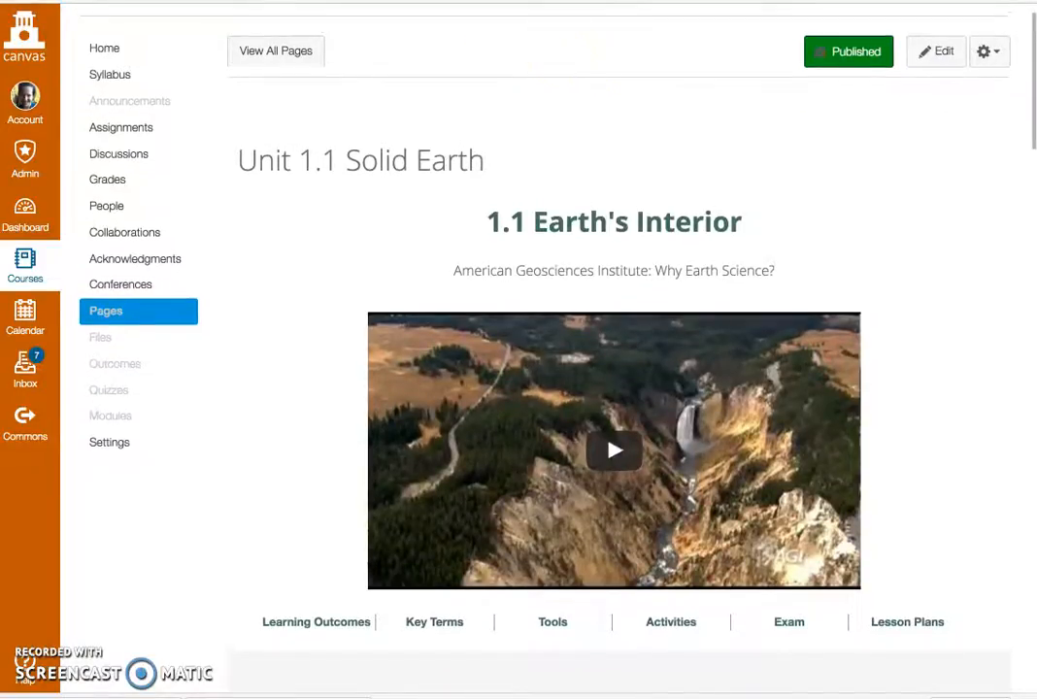